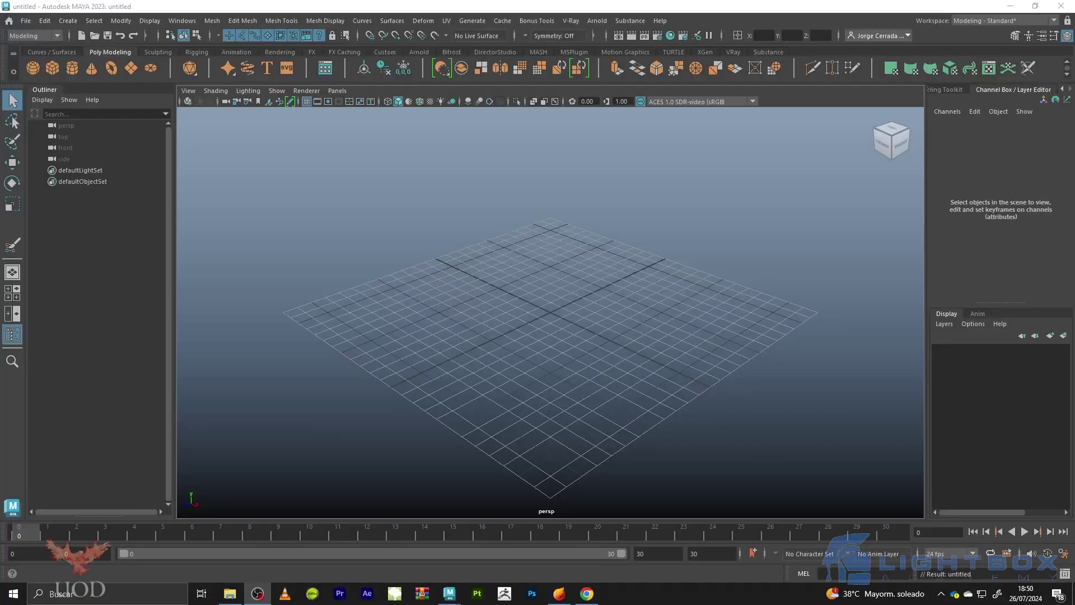
Orbit the empty Maya grid and bring up the file browser holding the mutant FBX.
left_click_drag(589, 260, 595, 284, "alt")
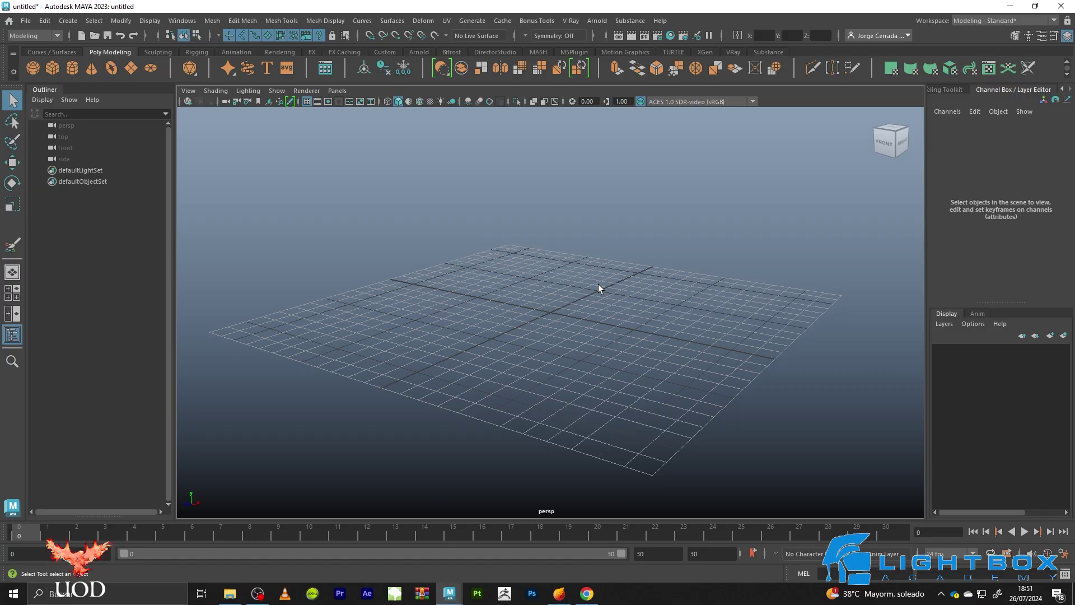
left_click_drag(623, 259, 623, 271, "alt")
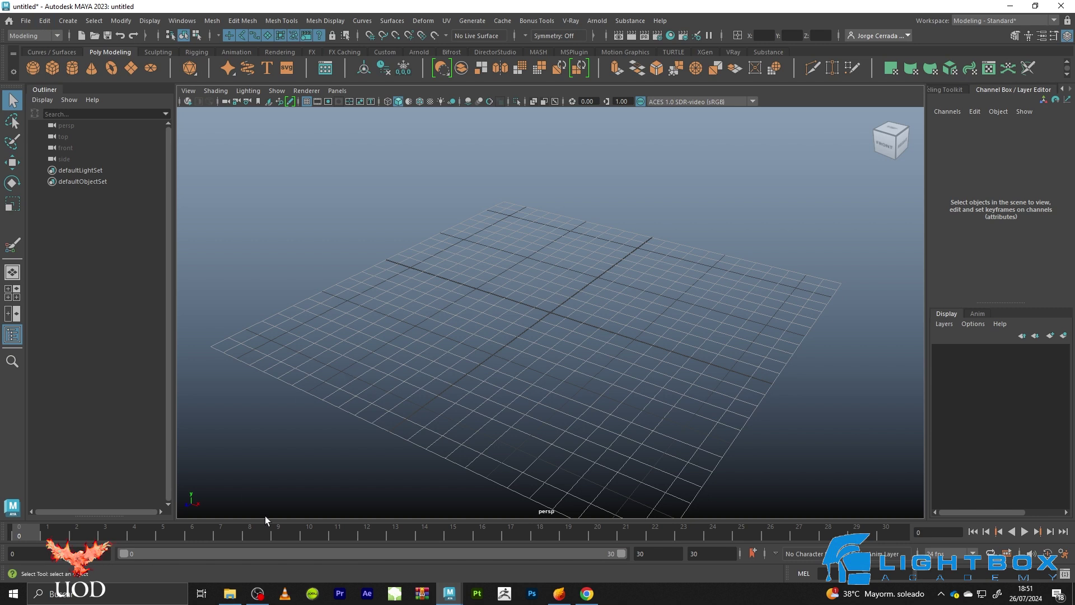
left_click(236, 599)
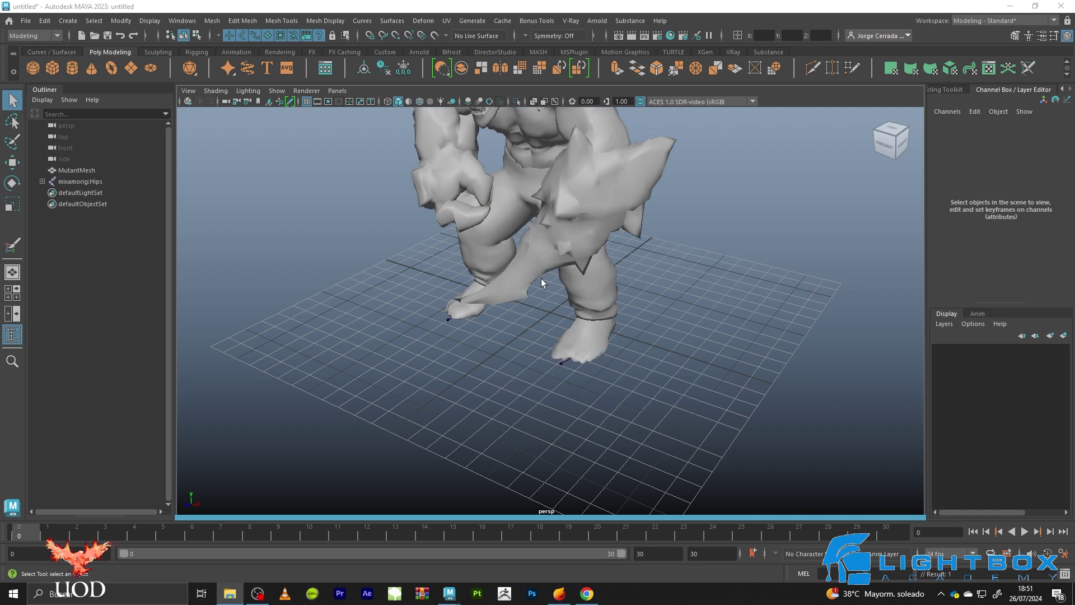
Frame the mutant in a front view and briefly play its animation.
key("f")
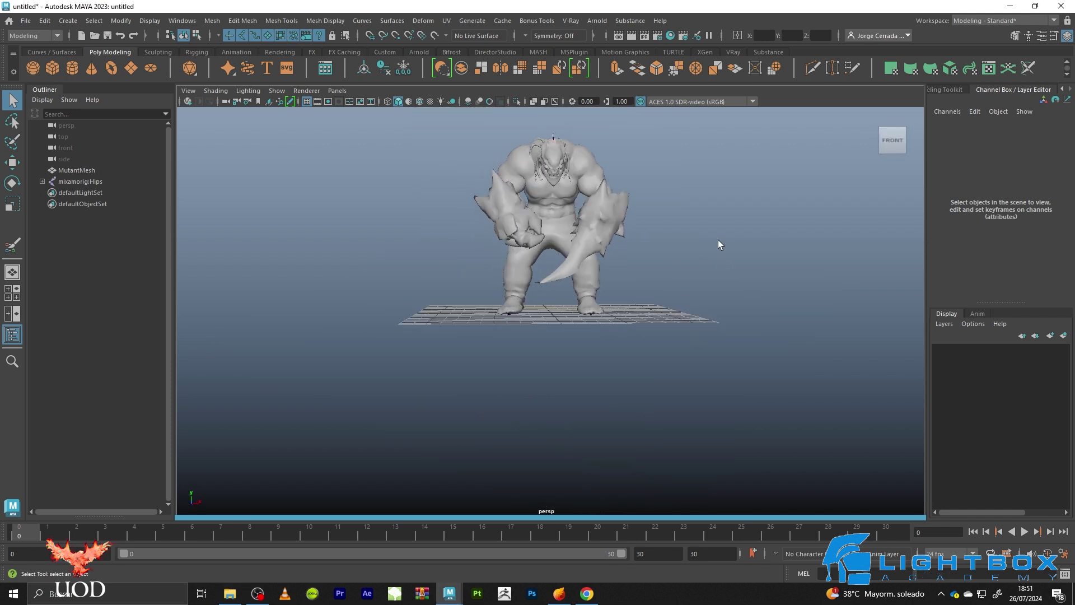
scroll(718, 239, "up", 3)
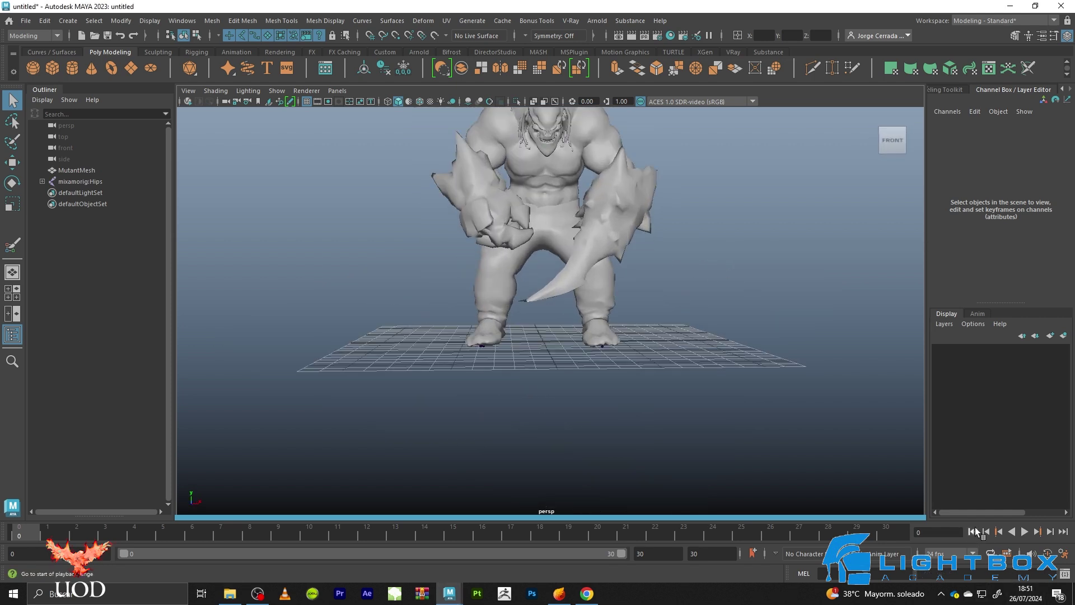
left_click(1024, 531)
scroll(644, 329, "down", 5)
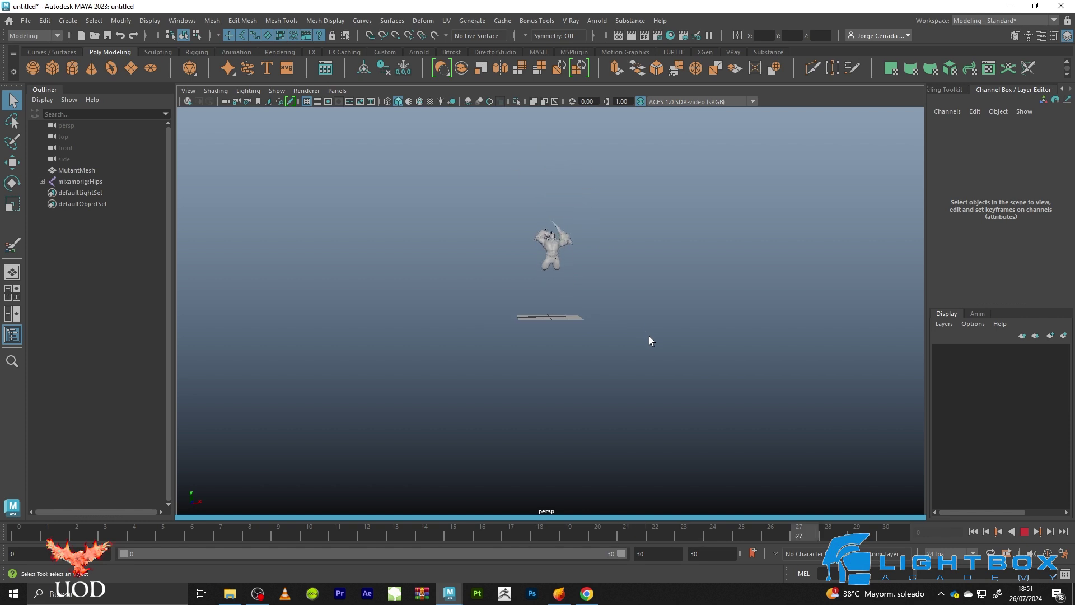
scroll(650, 340, "up", 5)
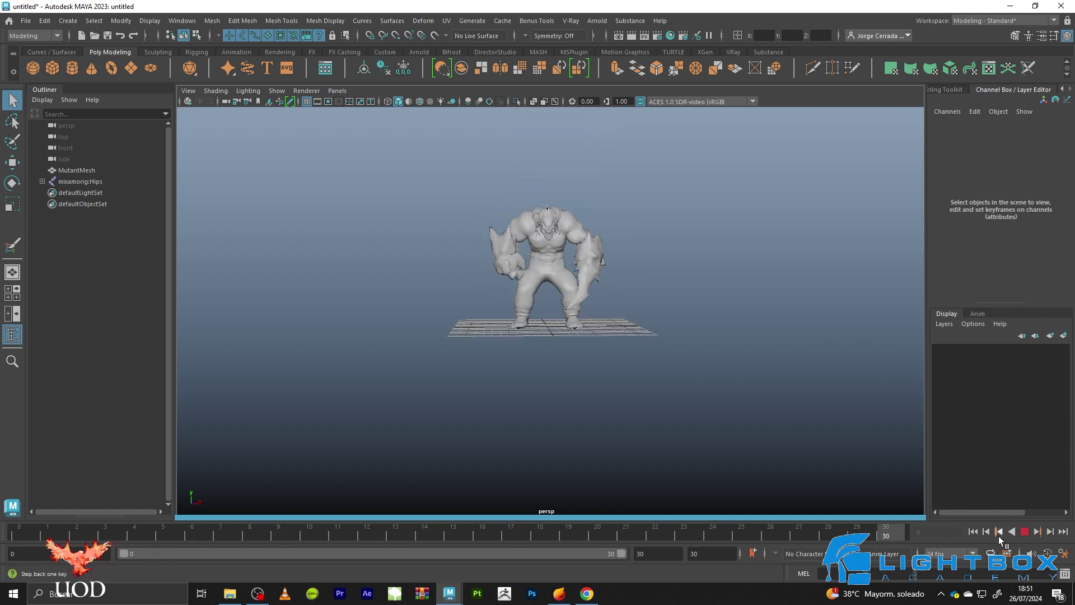
key("Escape")
Set the playback end frame to 200 and save the Time Slider preferences.
left_click(652, 555)
type("22")
double_click(652, 554)
type("200")
key("Return")
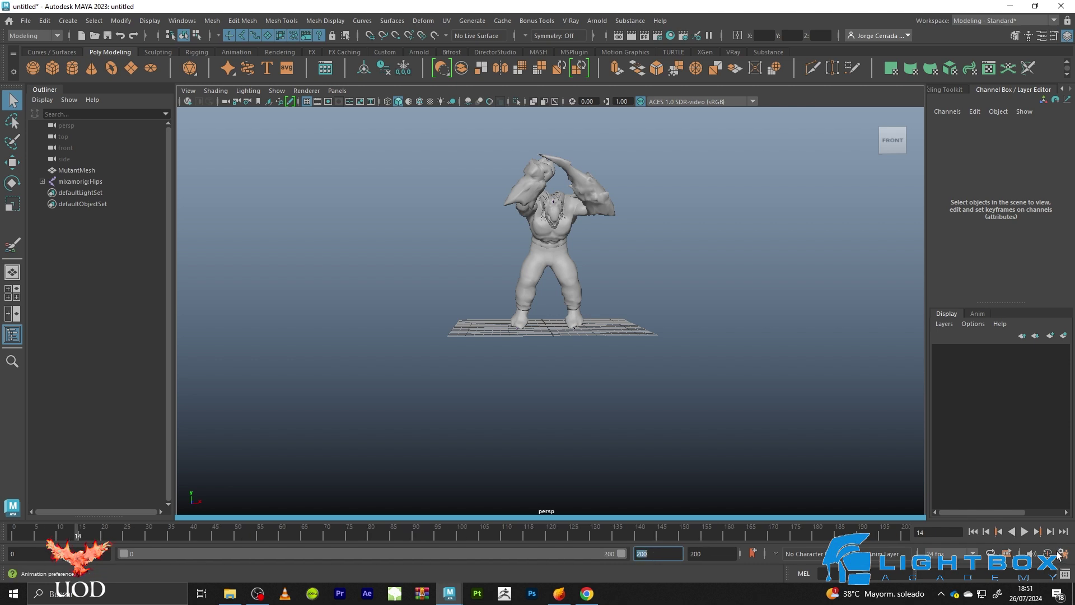
left_click(1057, 554)
left_click(294, 568)
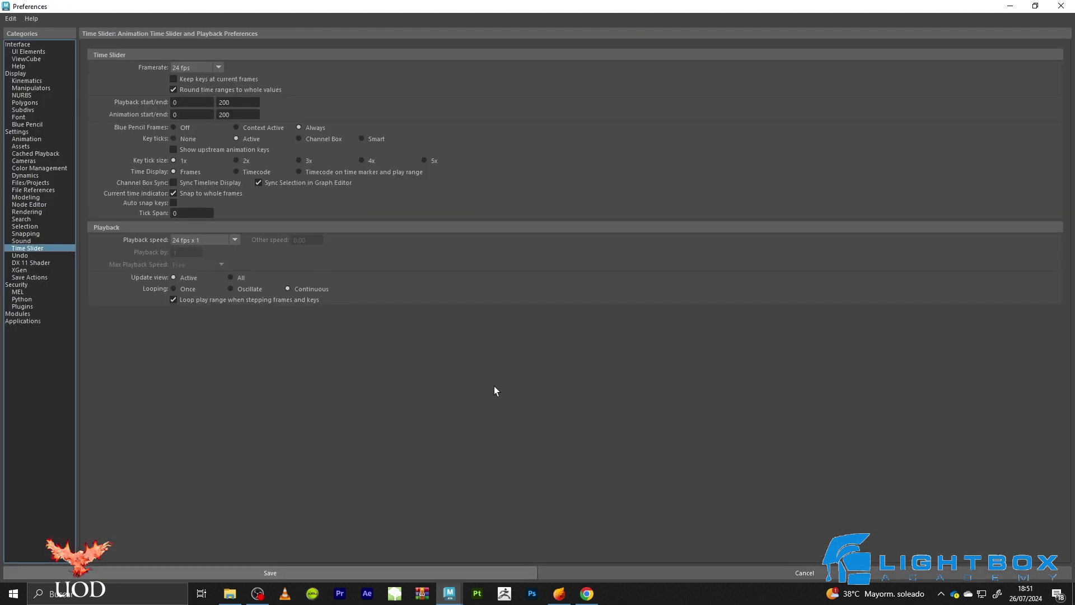
Replay the animation from the start, stopping at frame 89, then select MutantMesh.
left_click(979, 530)
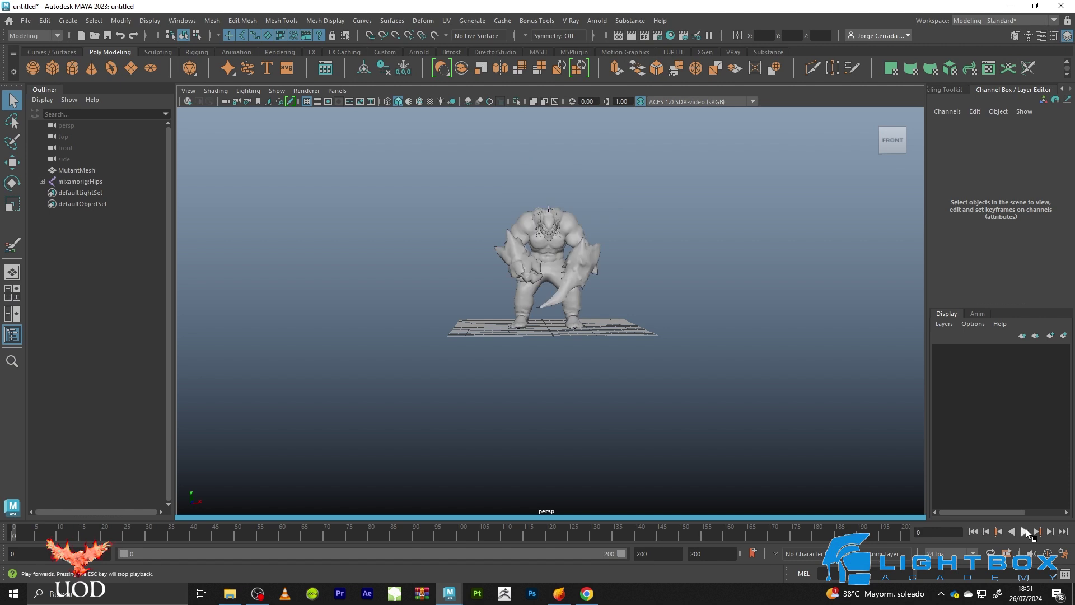
left_click(1026, 530)
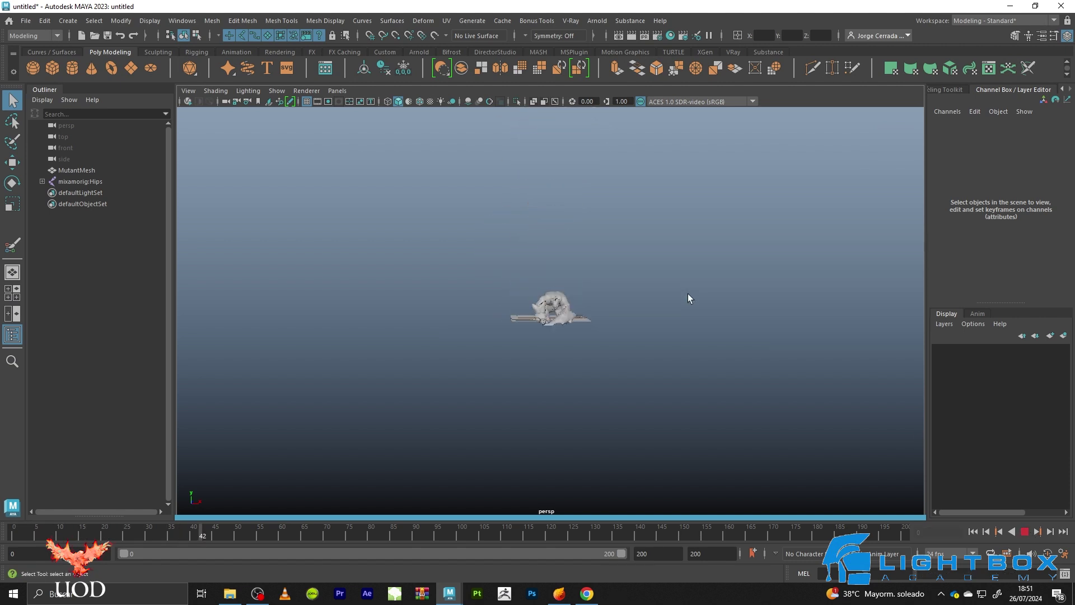
left_click(1025, 532)
scroll(606, 245, "up", 5)
left_click_drag(666, 306, 504, 280, "alt")
scroll(504, 280, "down", 5)
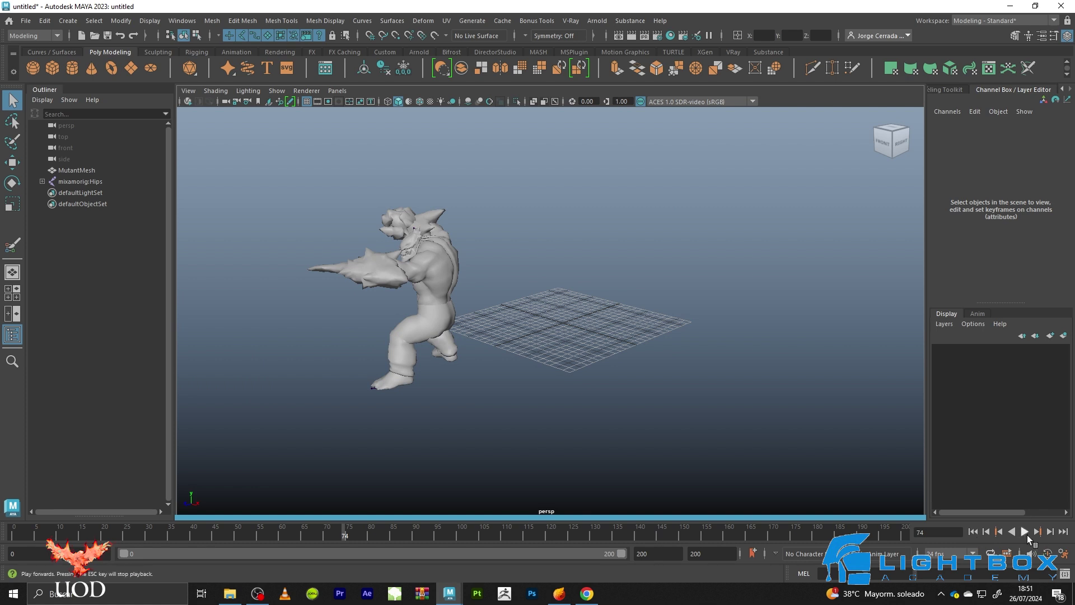
left_click(1026, 532)
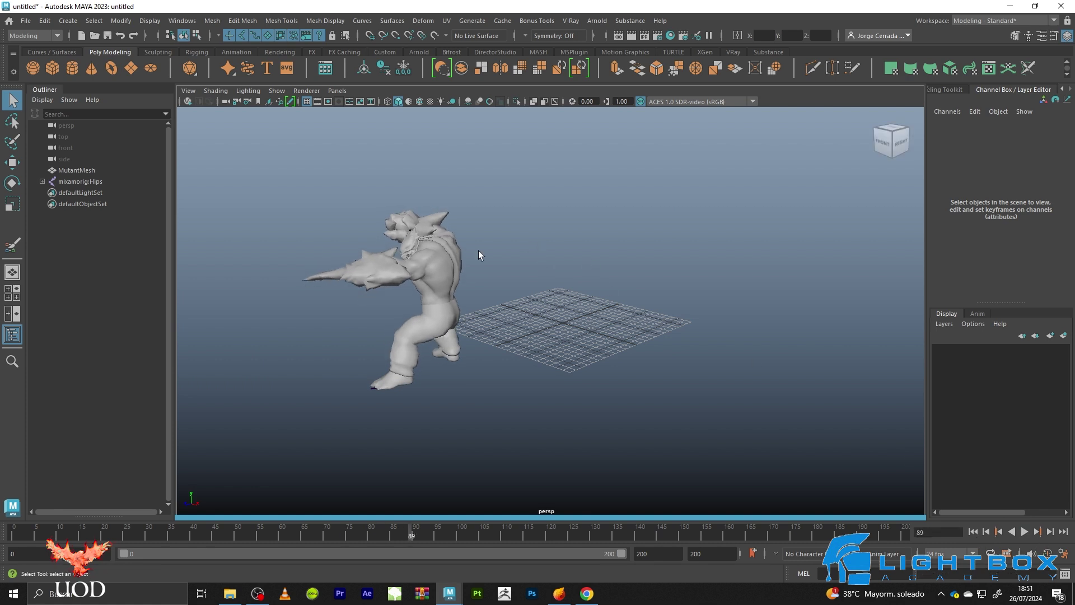
scroll(607, 235, "up", 3)
left_click_drag(589, 261, 612, 267, "alt")
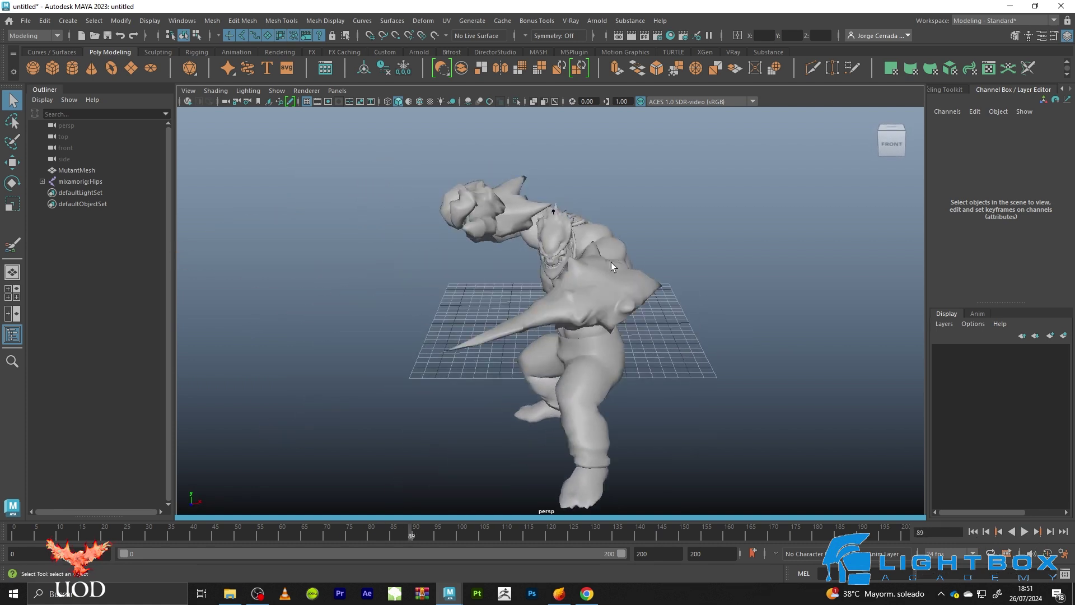
left_click(613, 269)
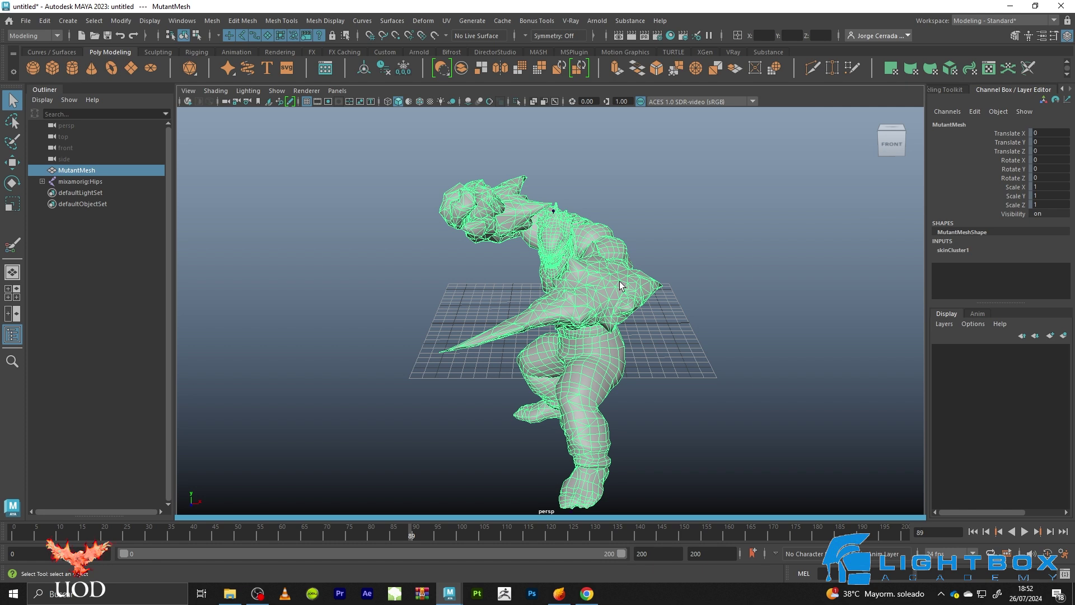
Orbit around the mutant and reselect MutantMesh in the viewport.
left_click(650, 199)
left_click_drag(634, 221, 724, 245, "alt")
left_click(723, 245)
left_click(728, 183)
left_click(723, 238)
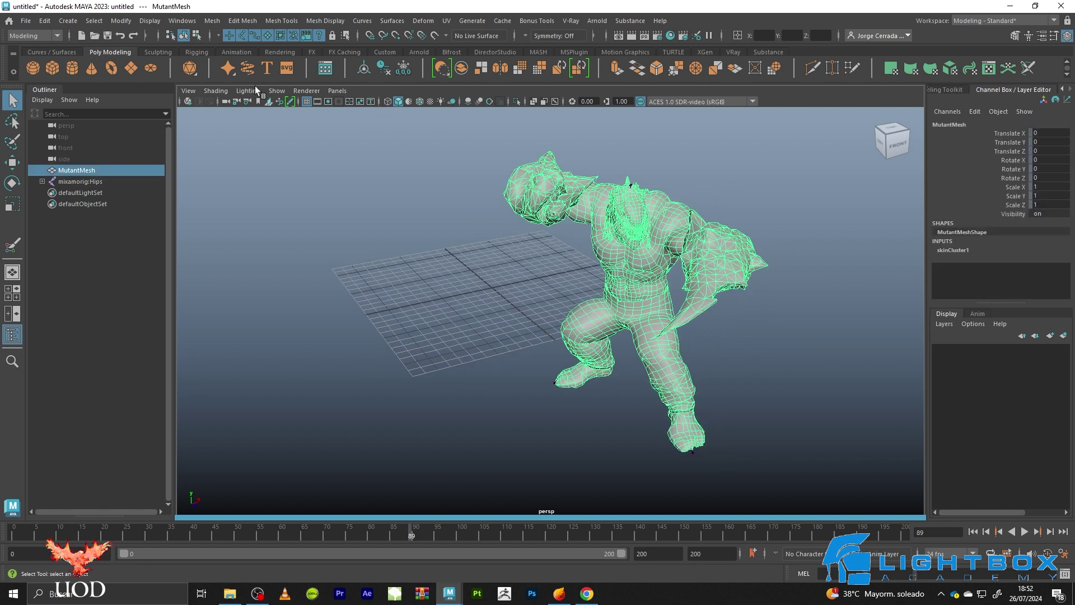
left_click(403, 267)
left_click(627, 229)
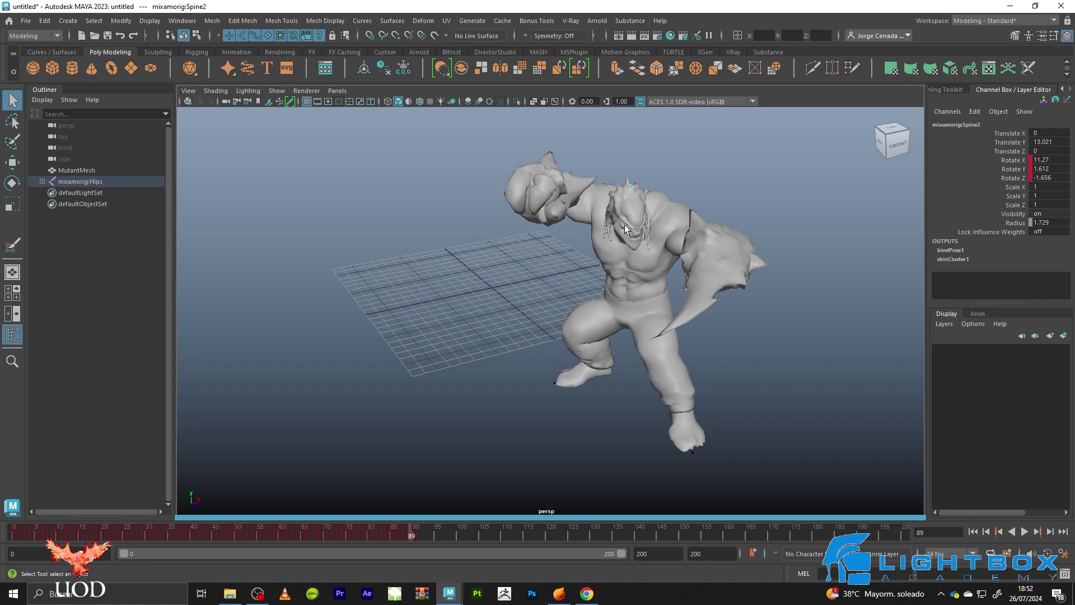
left_click(703, 215)
left_click(348, 173)
left_click(535, 197)
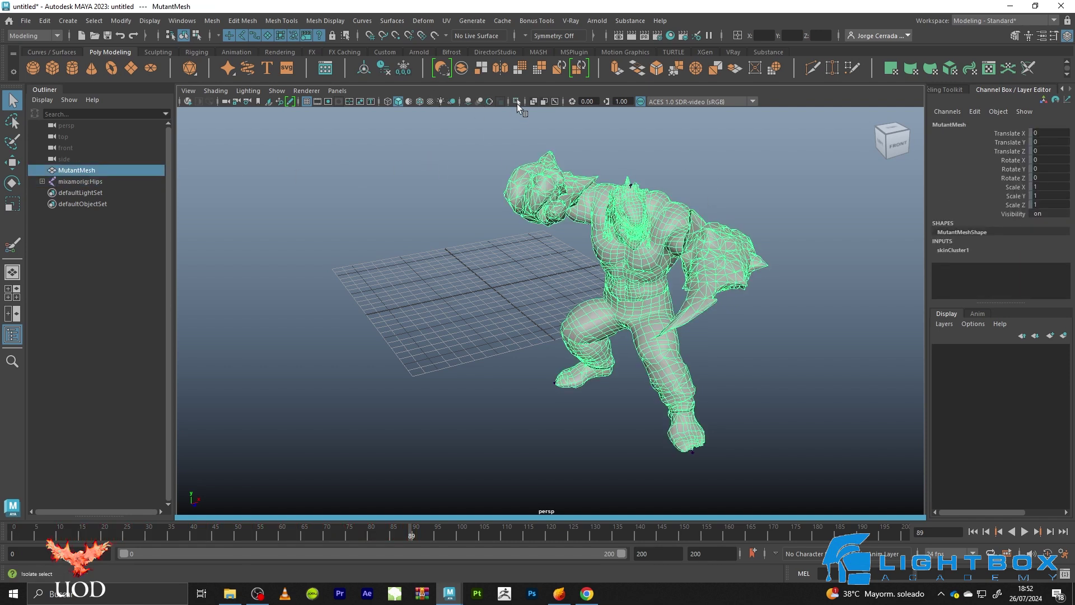
Isolate MutantMesh alone in the perspective view and reselect it.
left_click(516, 102)
left_click(435, 224)
left_click(707, 267)
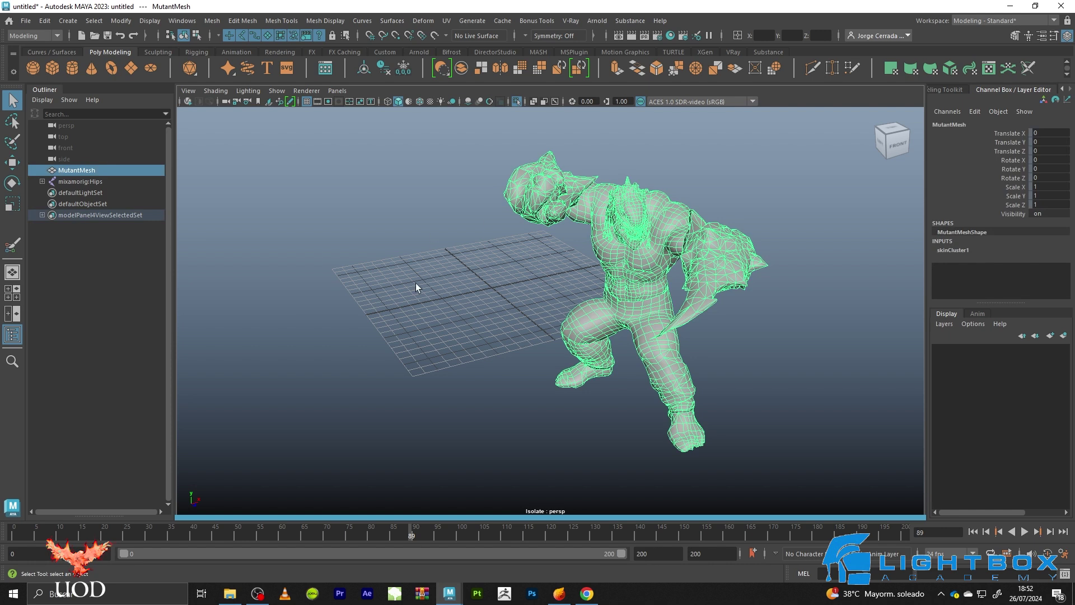
left_click(321, 24)
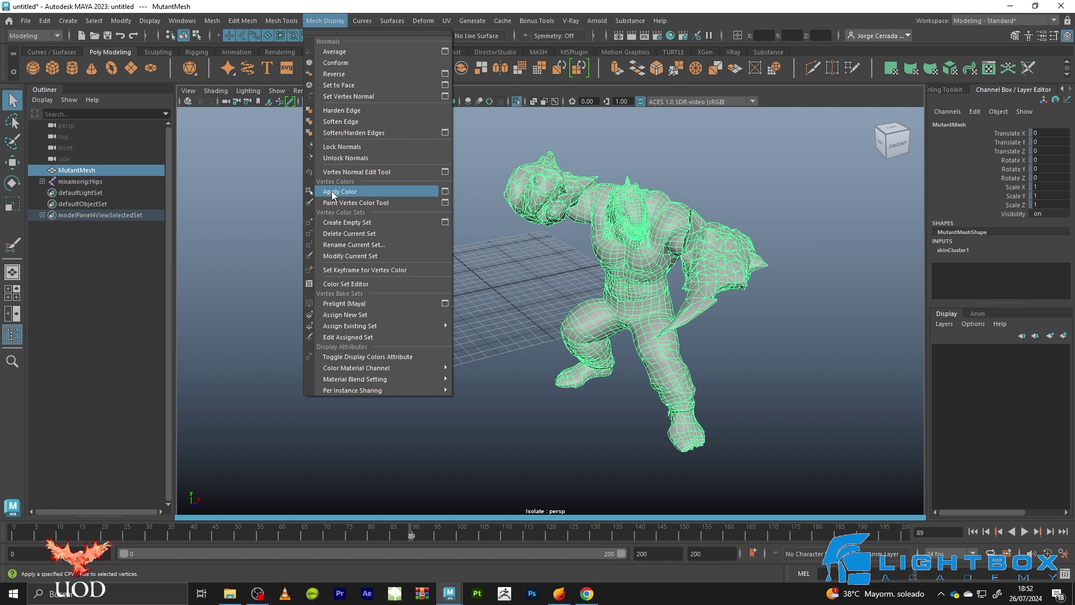
Apply pure green vertex colour (green 1.0, Replace) to the whole MutantMesh and reselect it.
left_click(445, 191)
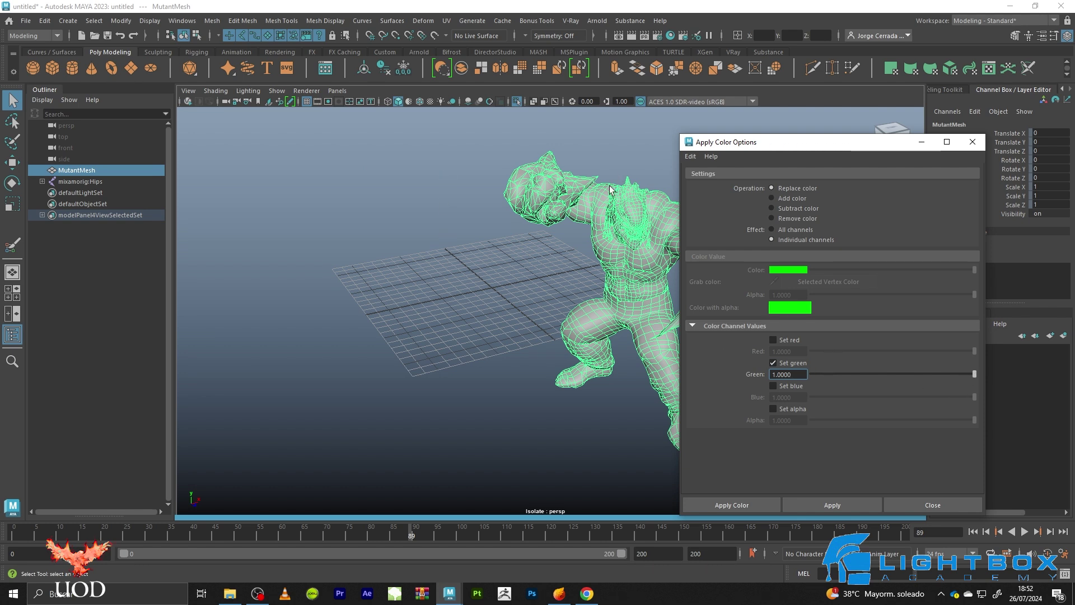
left_click(823, 504)
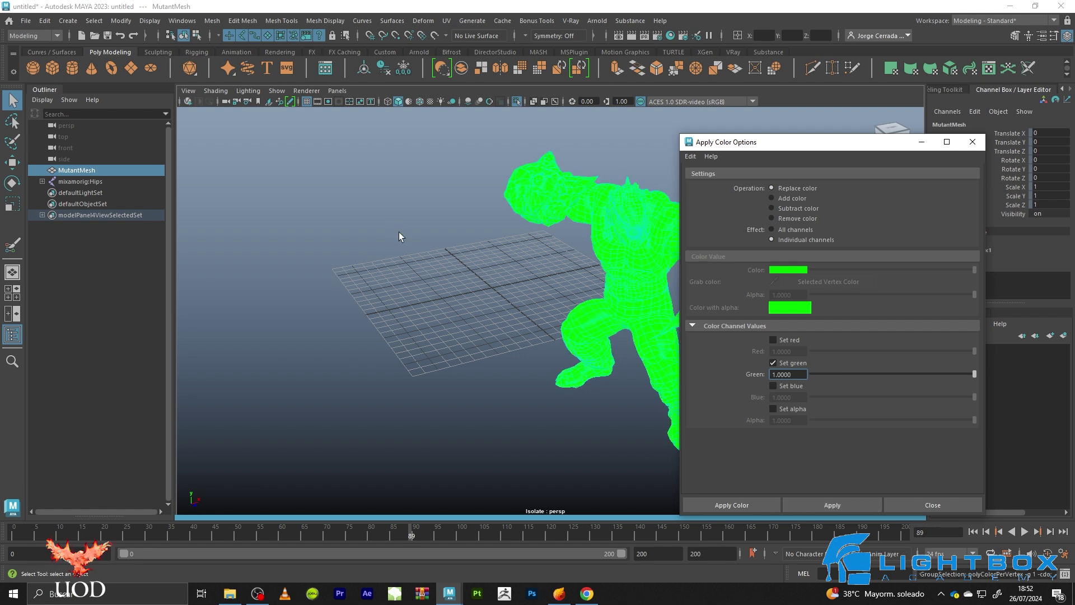
left_click_drag(489, 260, 630, 277, "alt")
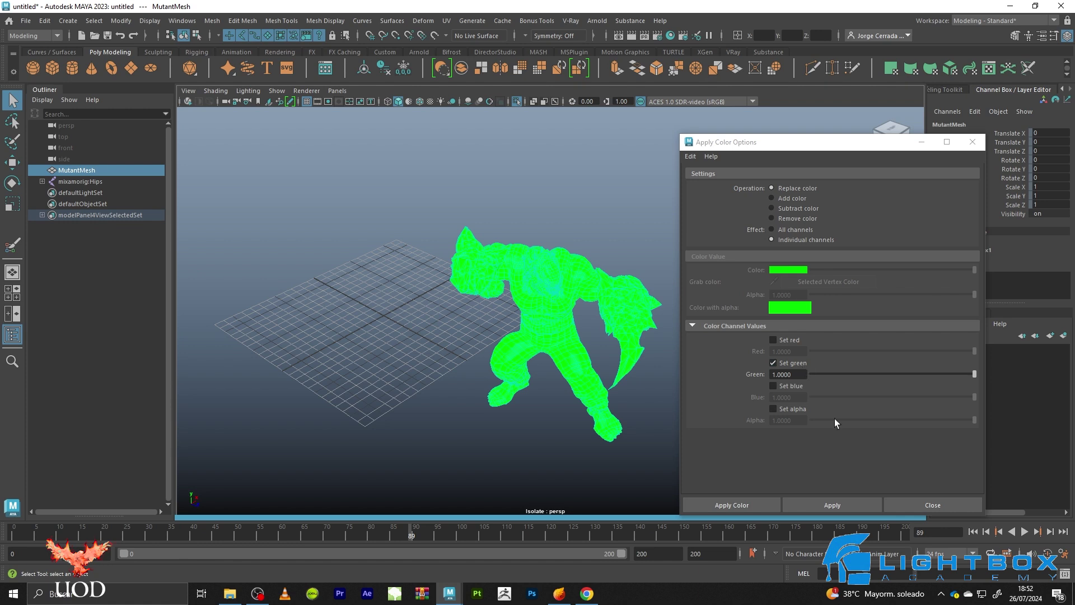
left_click(932, 505)
left_click(647, 231)
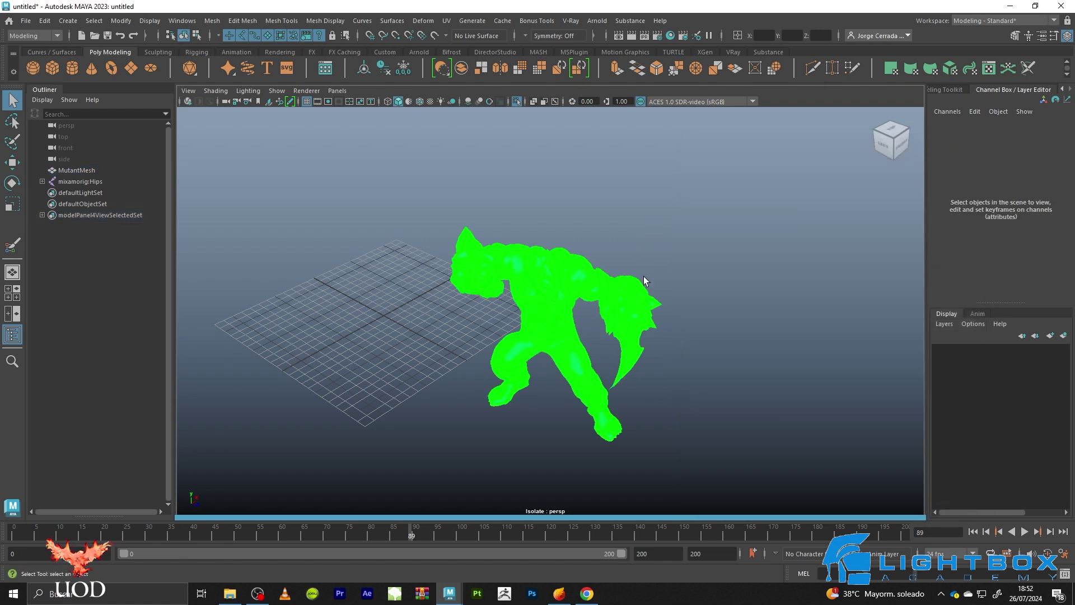
left_click(624, 297)
Start the Paint Vertex Color Tool with RGBA channels and red as the paint colour.
left_click(335, 22)
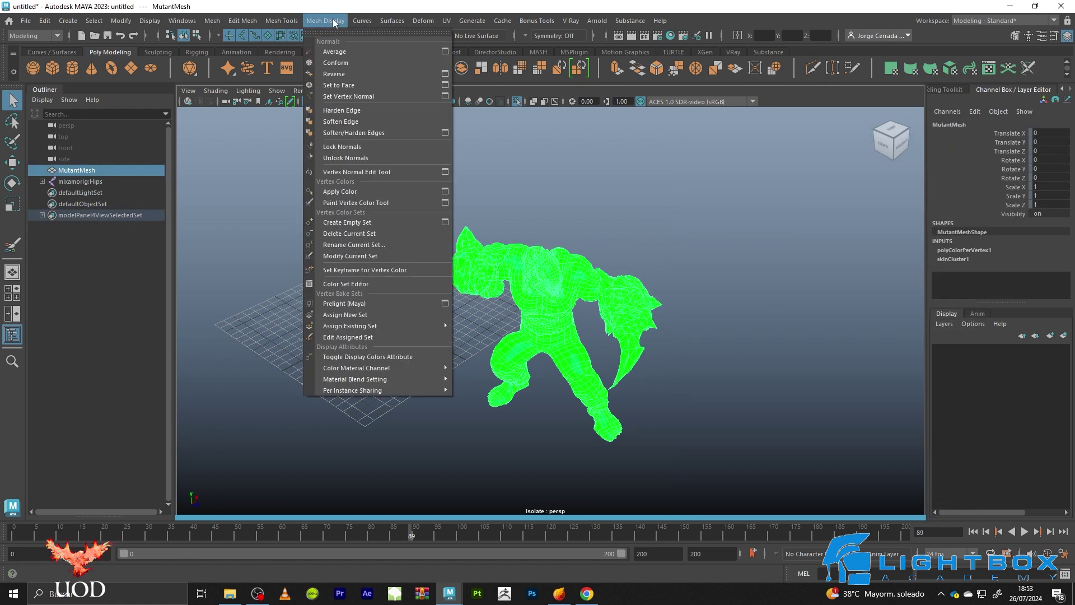
left_click(445, 203)
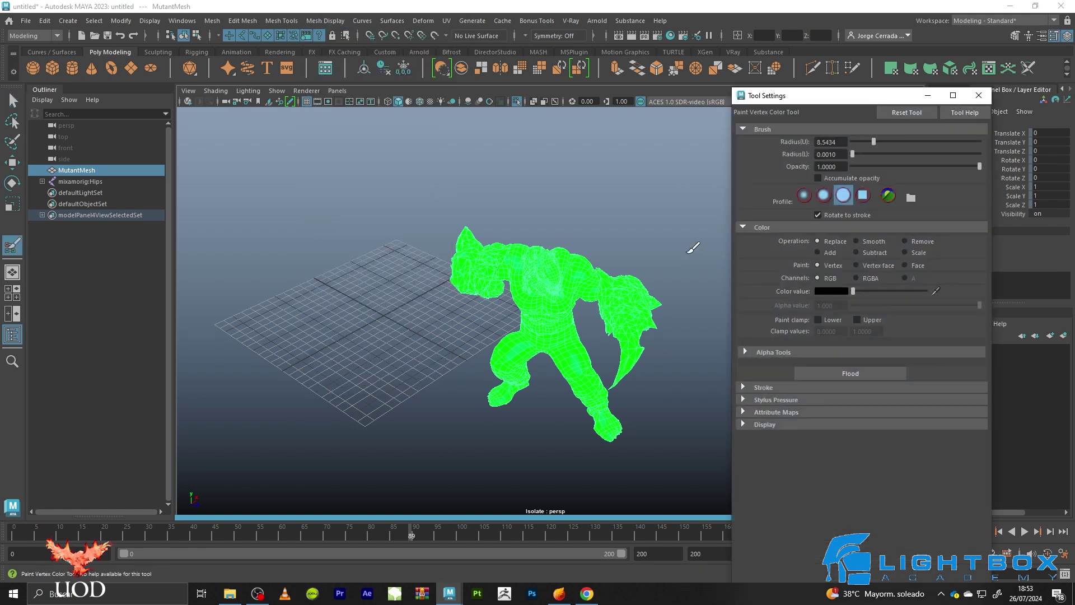
left_click(868, 279)
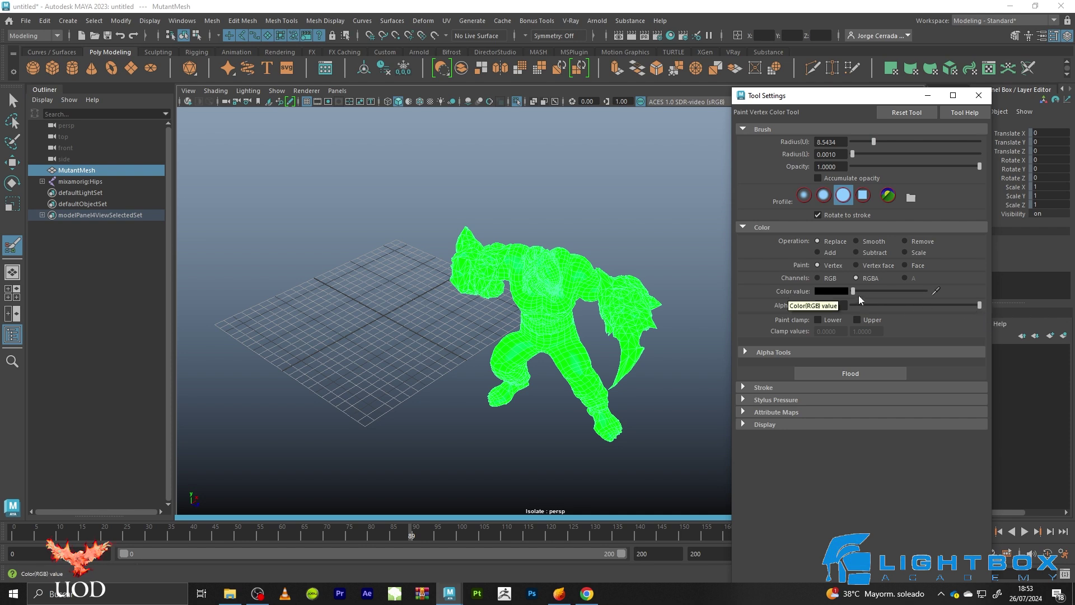
left_click(823, 290)
left_click(785, 264)
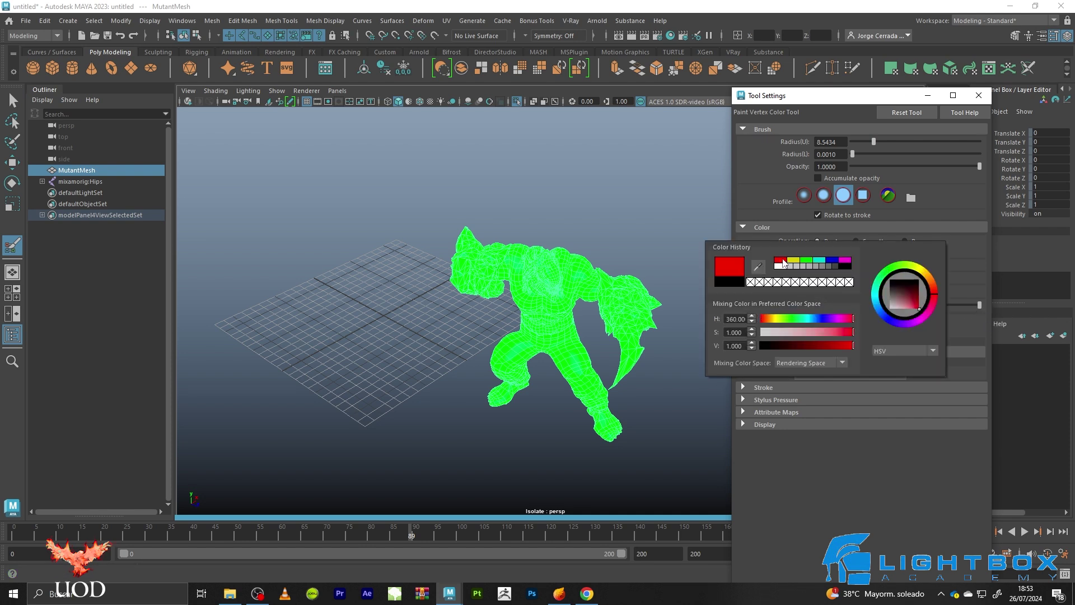
Paint red along the arm blade and the forearm below the spikes.
scroll(648, 336, "up", 2)
scroll(612, 316, "up", 3)
scroll(615, 319, "up", 3)
mouse_move(663, 299)
left_mouse_down()
mouse_move(652, 330)
mouse_move(696, 200)
left_mouse_up()
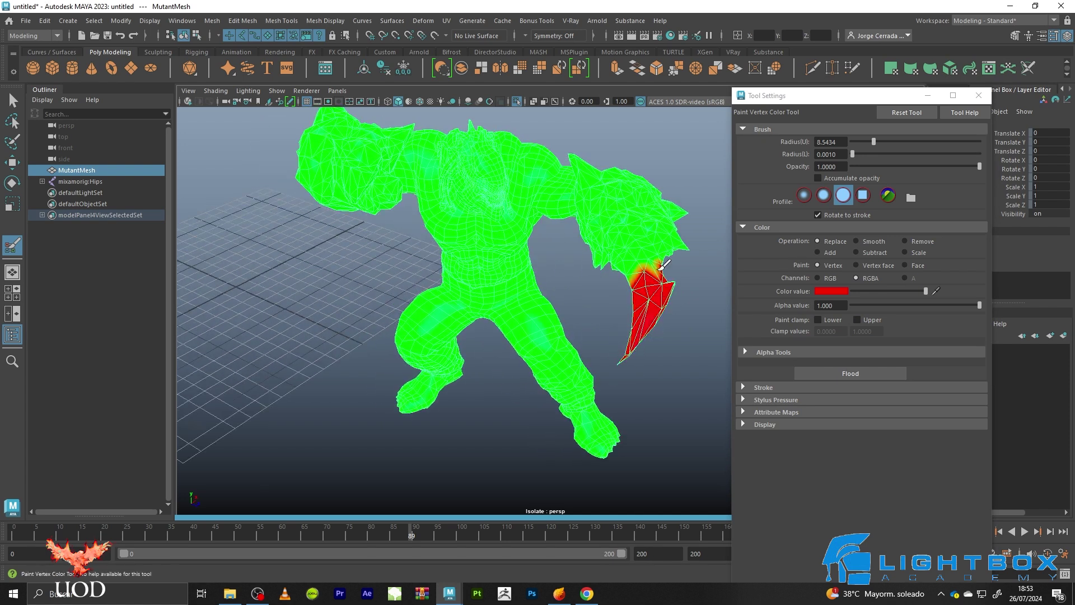
scroll(616, 224, "up", 3)
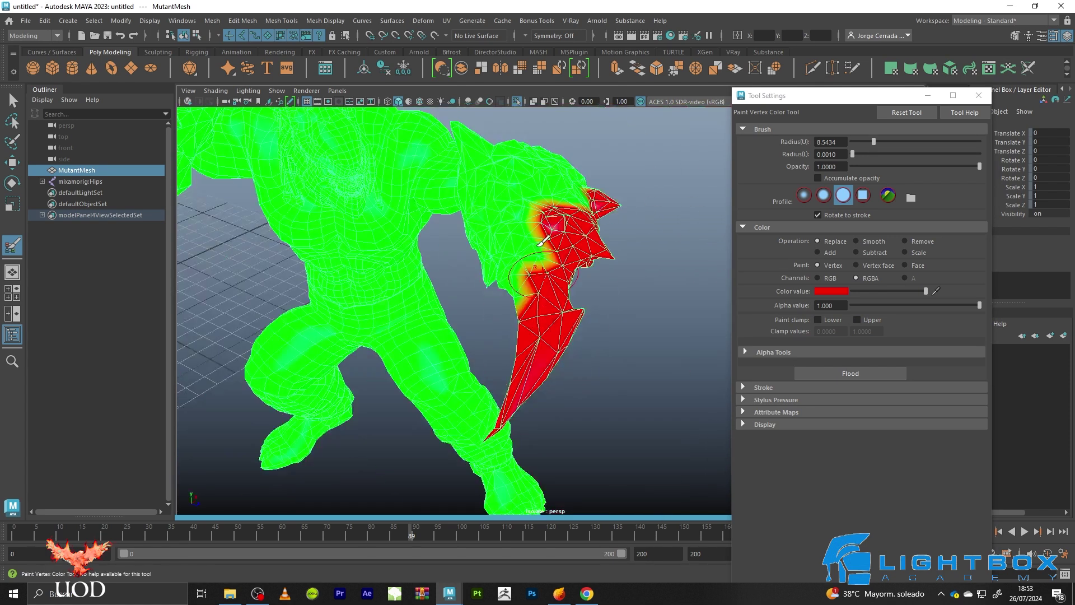
mouse_move(565, 203)
left_mouse_down()
mouse_move(551, 250)
mouse_move(547, 220)
mouse_move(619, 187)
mouse_move(532, 168)
mouse_move(530, 198)
mouse_move(505, 148)
mouse_move(469, 195)
mouse_move(336, 153)
mouse_move(453, 210)
mouse_move(463, 249)
mouse_move(512, 291)
mouse_move(481, 325)
mouse_move(457, 316)
mouse_move(538, 313)
mouse_move(585, 367)
mouse_move(551, 372)
mouse_move(470, 344)
mouse_move(480, 333)
mouse_move(539, 371)
mouse_move(492, 291)
mouse_move(471, 307)
mouse_move(506, 199)
mouse_move(392, 146)
mouse_move(442, 151)
mouse_move(460, 291)
mouse_move(481, 286)
mouse_move(468, 242)
mouse_move(476, 287)
mouse_move(521, 288)
left_mouse_up()
scroll(546, 202, "down", 5)
scroll(505, 149, "up", 5)
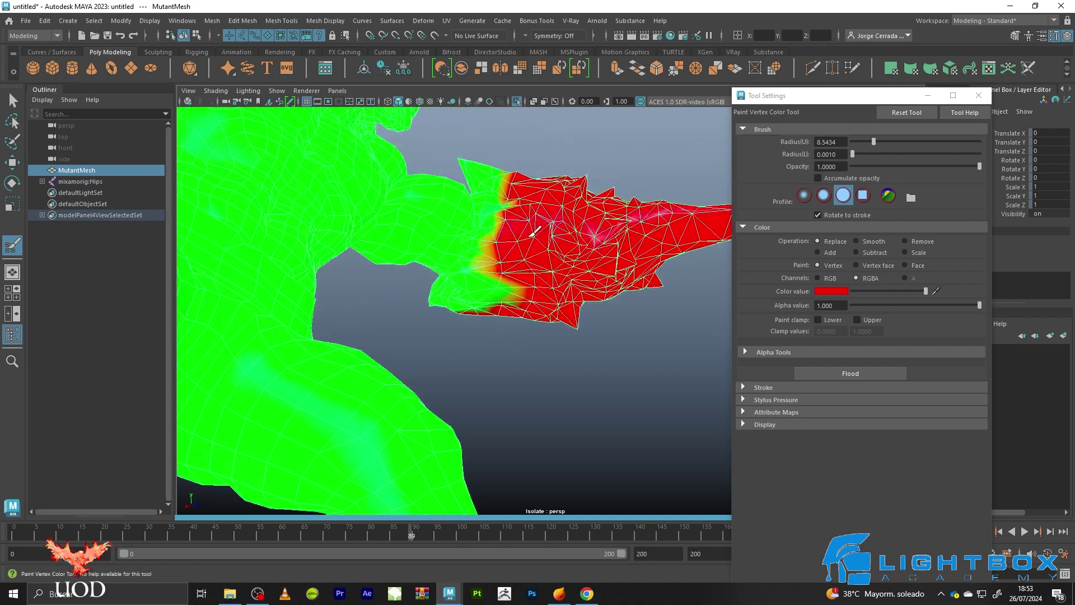
scroll(504, 296, "down", 8)
Paint red over the spiky region and into the fist's green edge.
middle_click_drag(420, 322, 411, 305, "alt")
mouse_move(411, 305)
left_mouse_down("alt")
mouse_move(412, 259)
mouse_move(504, 280)
left_mouse_up("alt")
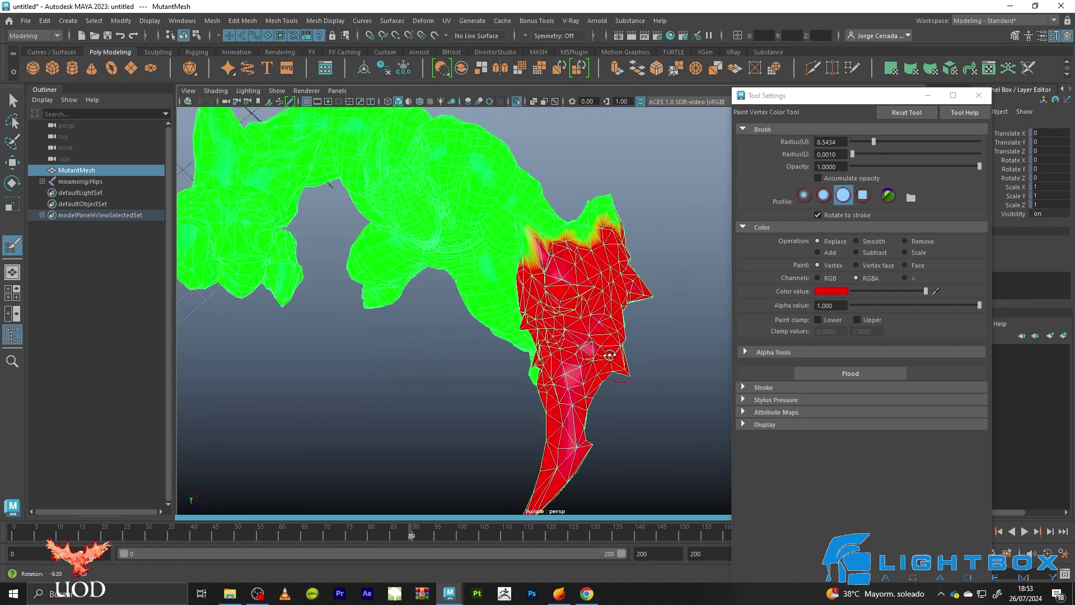
right_click_drag(504, 280, 682, 318, "alt")
mouse_move(682, 319)
left_mouse_down("alt")
mouse_move(552, 300)
mouse_move(553, 311)
mouse_move(520, 232)
mouse_move(532, 307)
left_mouse_up("alt")
mouse_move(561, 227)
left_mouse_down()
mouse_move(554, 330)
mouse_move(582, 339)
mouse_move(567, 277)
left_mouse_up()
mouse_move(574, 220)
left_mouse_down()
mouse_move(613, 282)
mouse_move(602, 314)
mouse_move(613, 207)
mouse_move(551, 231)
left_mouse_up()
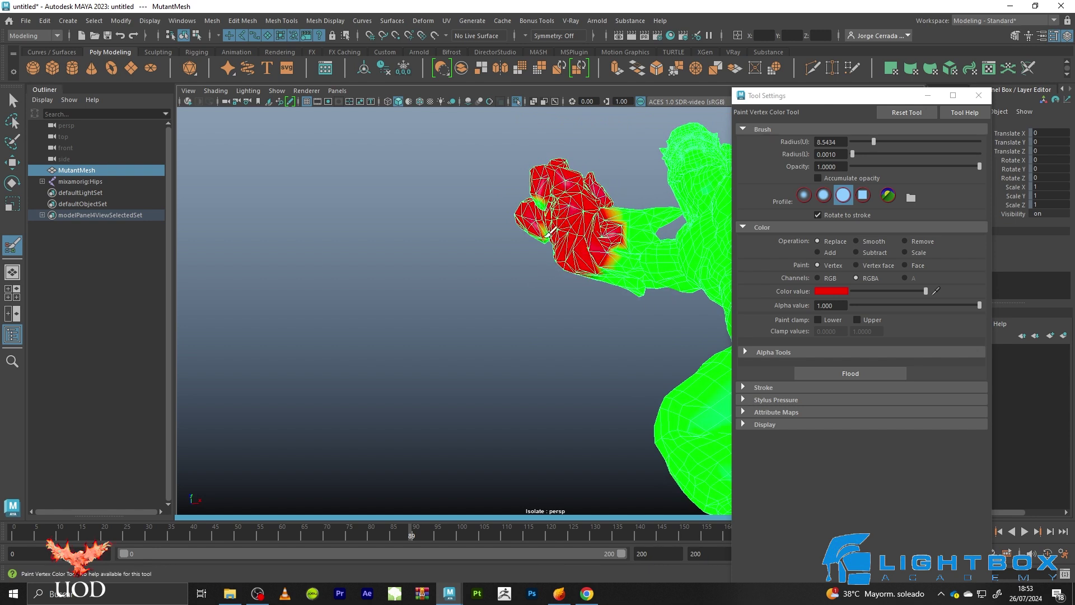
left_click_drag(628, 206, 582, 285)
Cover the hand's remaining green-yellow transition in red, then exit painting to the Select Tool.
mouse_move(631, 261)
left_mouse_down("alt")
mouse_move(528, 237)
mouse_move(542, 273)
left_mouse_up("alt")
scroll(497, 311, "up", 3)
scroll(570, 332, "up", 3)
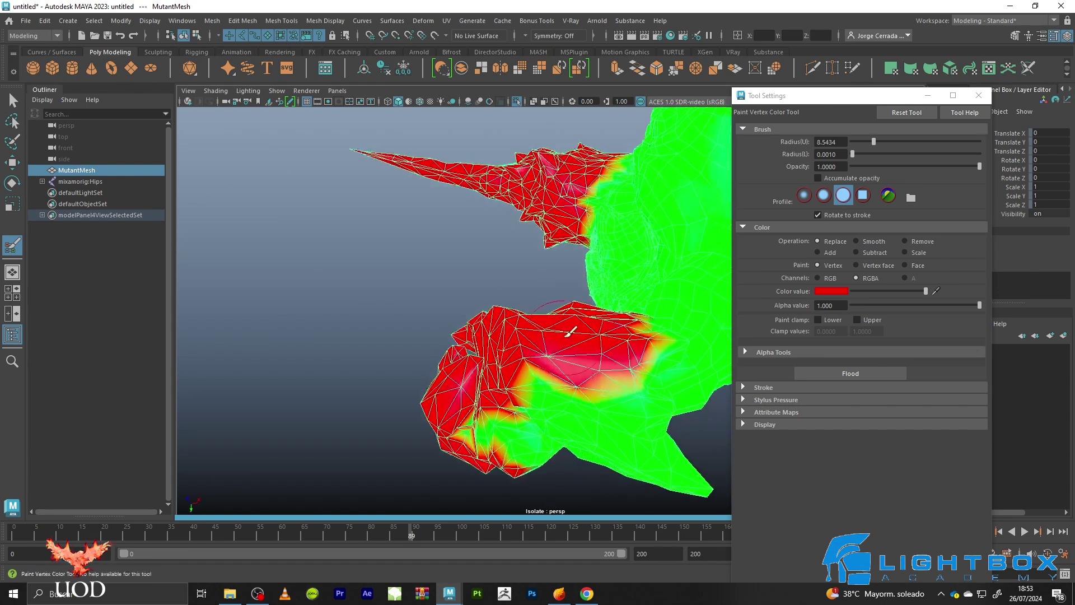
middle_click_drag(570, 332, 508, 256, "alt")
mouse_move(417, 347)
left_mouse_down()
mouse_move(524, 326)
mouse_move(583, 364)
left_mouse_up()
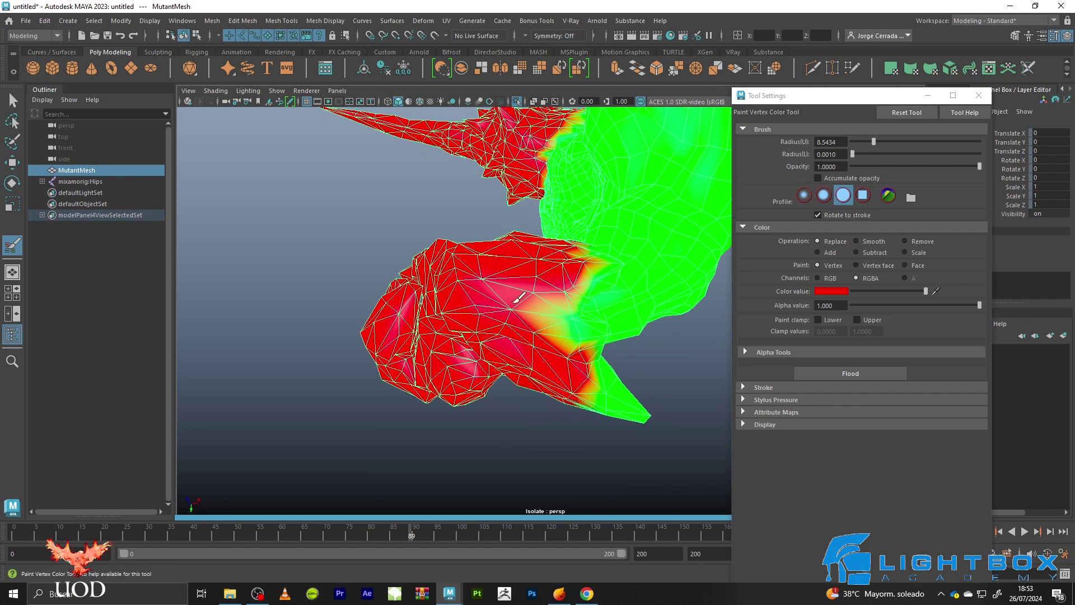
mouse_move(519, 297)
left_mouse_down("alt")
mouse_move(485, 187)
mouse_move(513, 319)
mouse_move(609, 249)
left_mouse_up("alt")
scroll(609, 249, "down", 5)
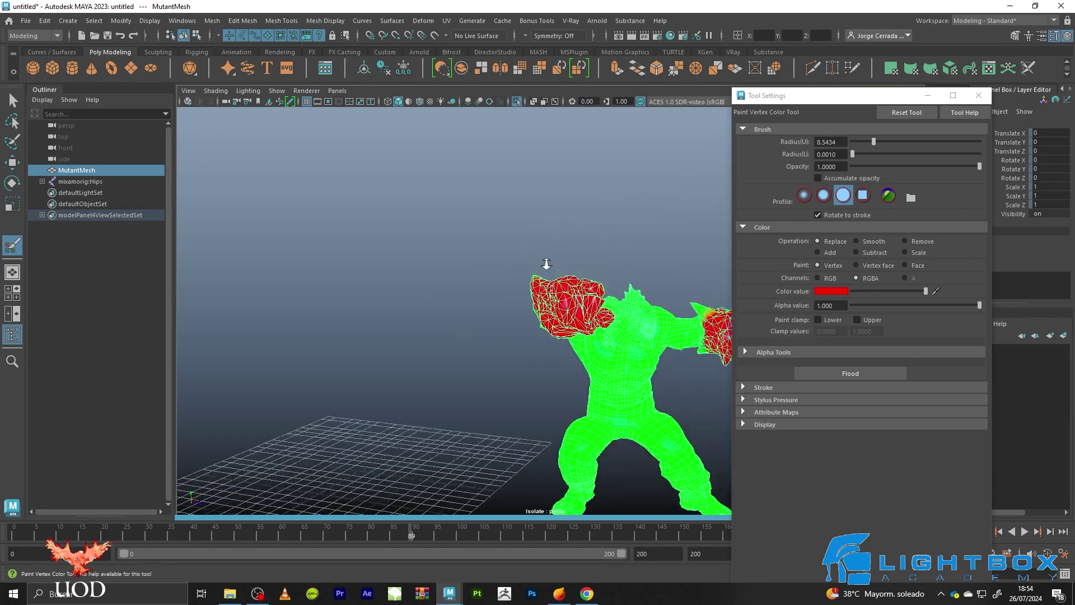
key("q")
middle_click_drag(648, 265, 490, 220, "alt")
left_click_drag(490, 220, 833, 202, "alt")
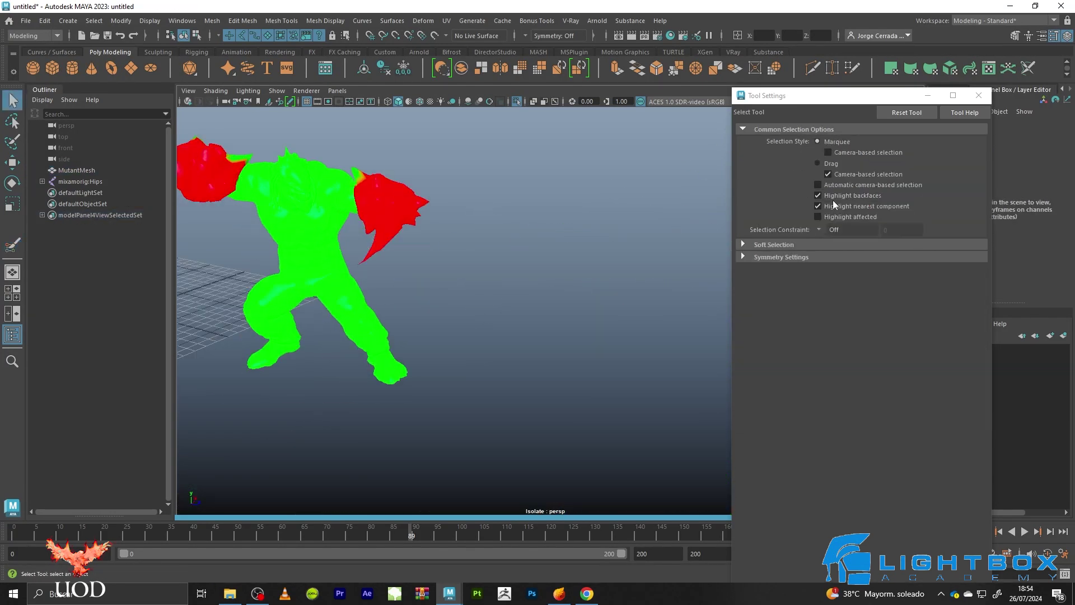
Close Tool Settings and select MutantMesh plus the full mixamorig:Hips joint hierarchy.
left_click(978, 95)
mouse_move(400, 237)
left_mouse_down("alt")
mouse_move(629, 324)
mouse_move(656, 346)
mouse_move(572, 312)
mouse_move(646, 329)
left_mouse_up("alt")
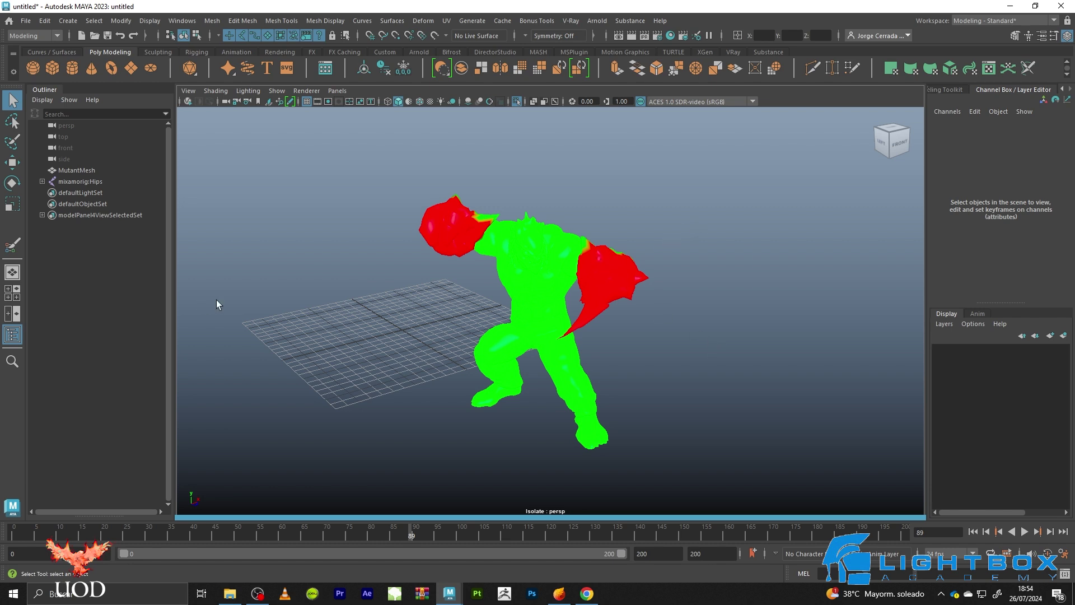
left_click_drag(96, 183, 84, 170)
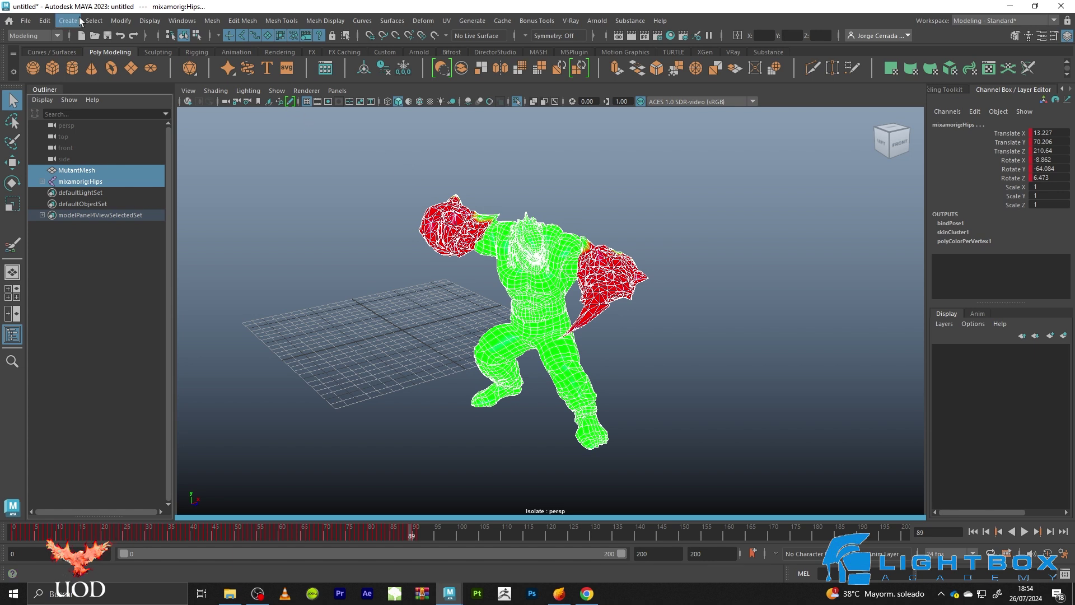
left_click(102, 21)
left_click(114, 73)
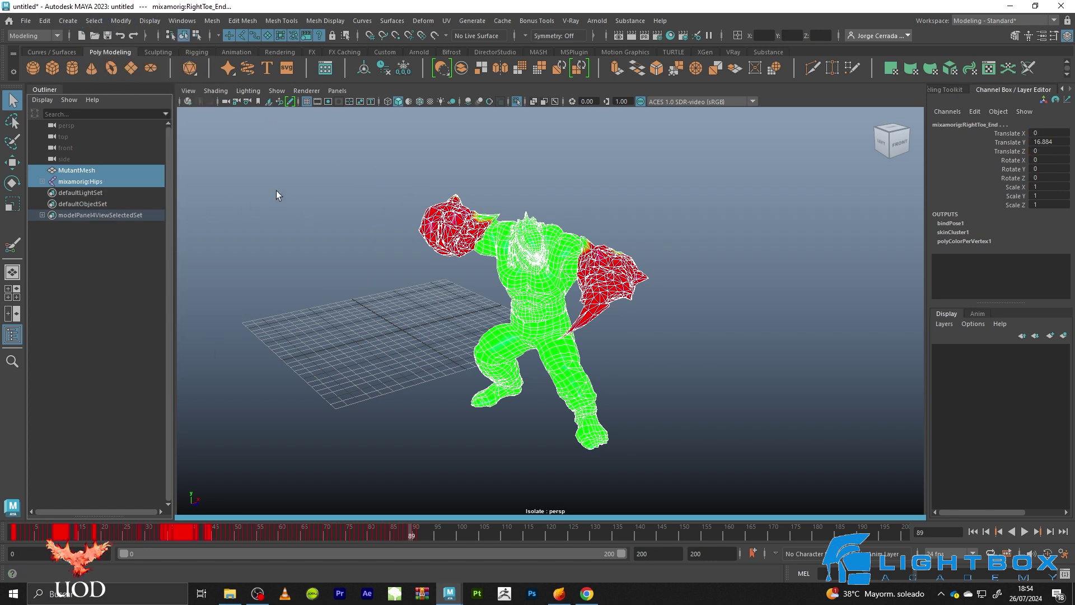
Export the selected mesh and skeleton as an FBX to the Desktop, then deselect.
left_click(25, 21)
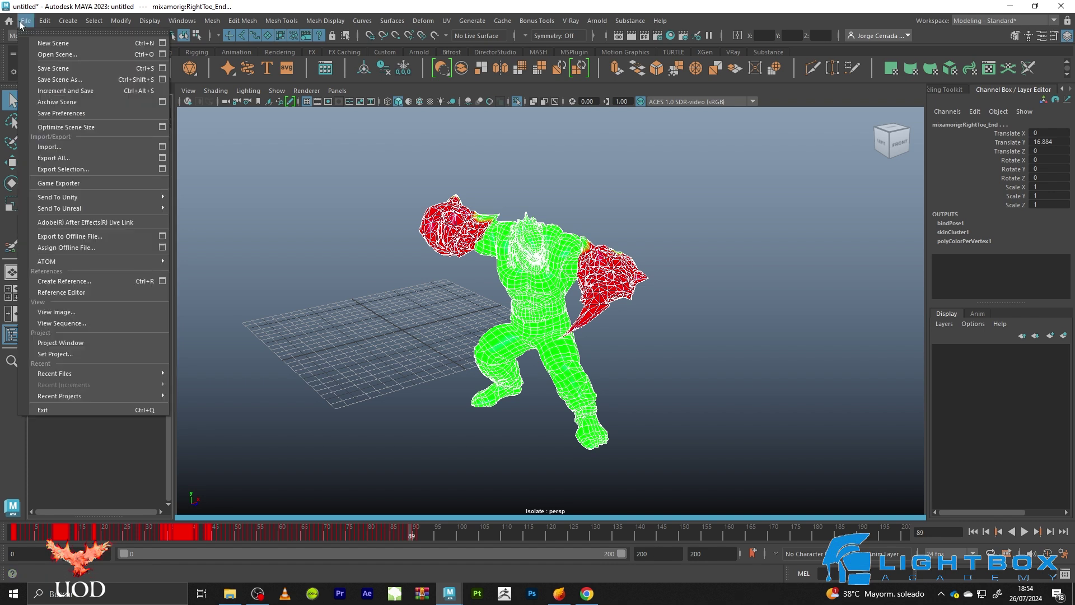
left_click(105, 170)
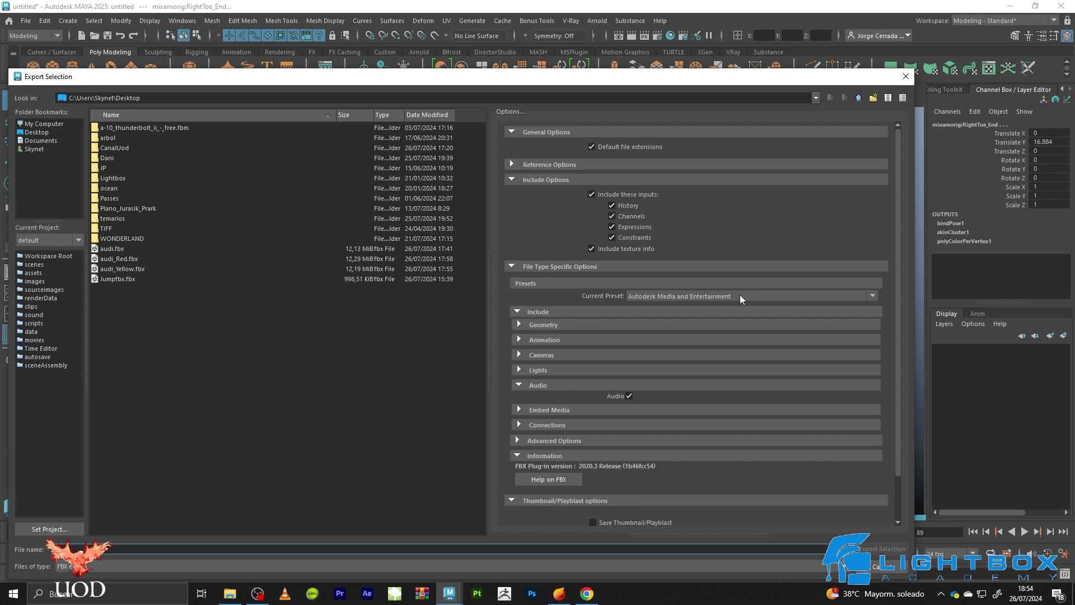
left_click(196, 547)
key("Return")
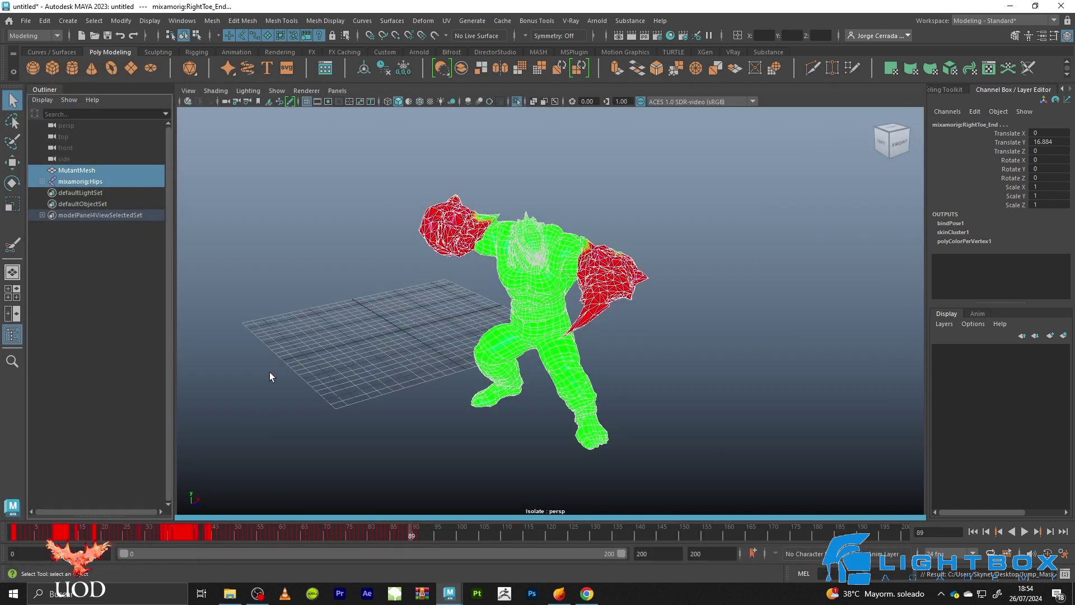
left_click(273, 354)
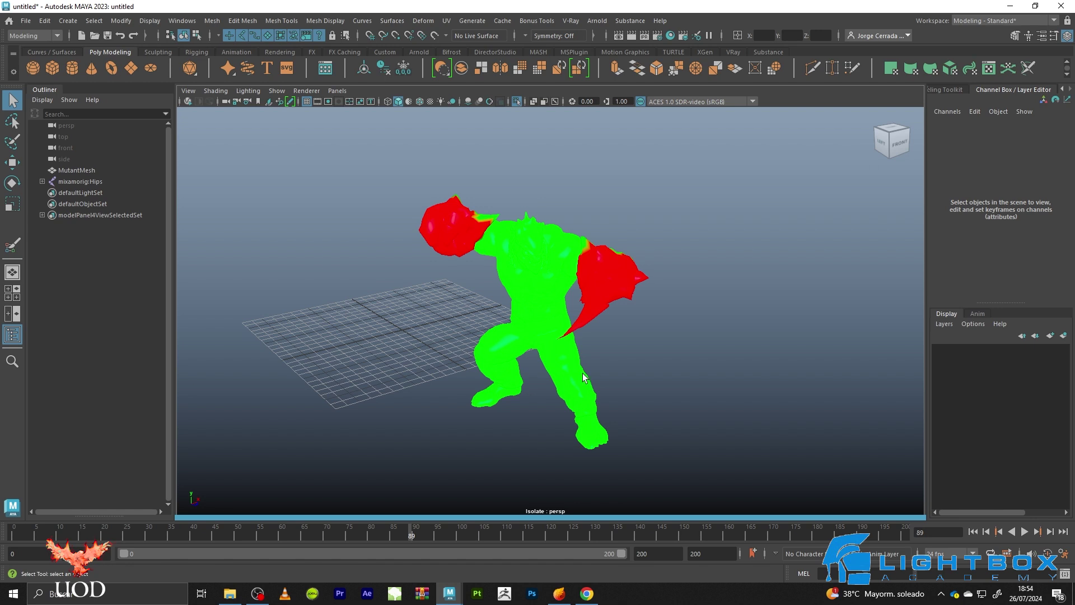
Start a new EmberGen project and pause the simulation.
left_click(560, 595)
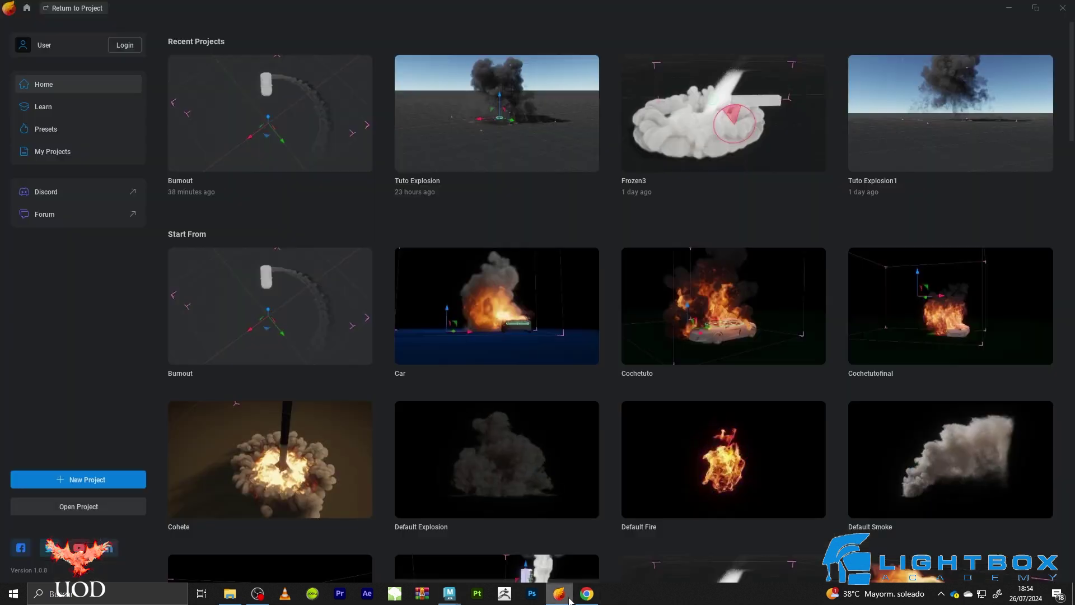
left_click(78, 480)
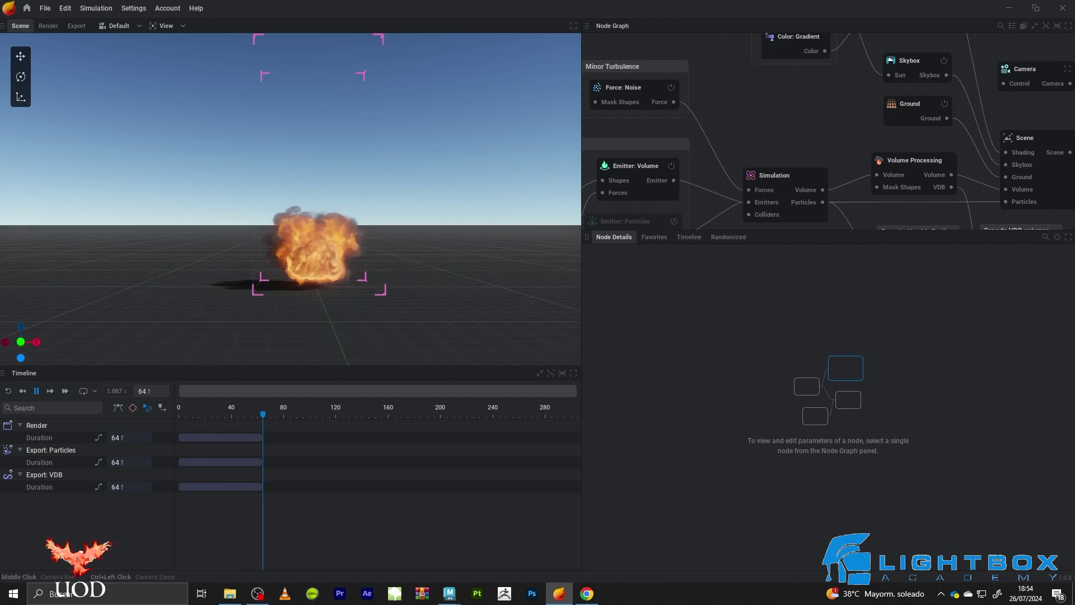
key("space")
Delete the emitter, turbulence and export nodes from the node graph.
scroll(763, 111, "down", 2)
scroll(738, 110, "down", 3)
left_click_drag(737, 107, 631, 199)
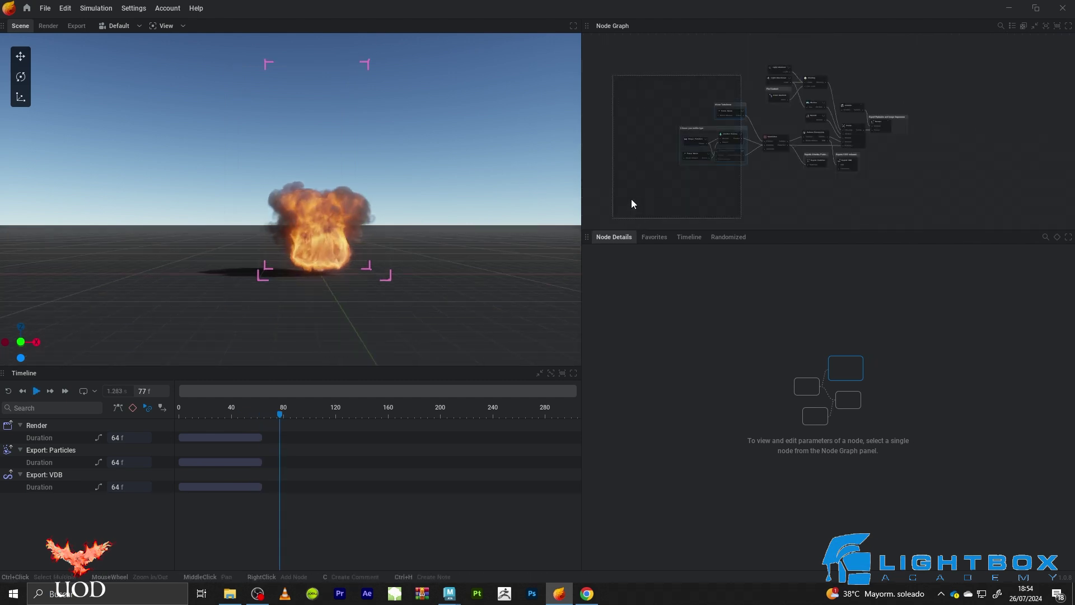
key("Delete")
scroll(784, 168, "up", 2)
left_click_drag(852, 170, 784, 189)
key("Delete")
key("Delete")
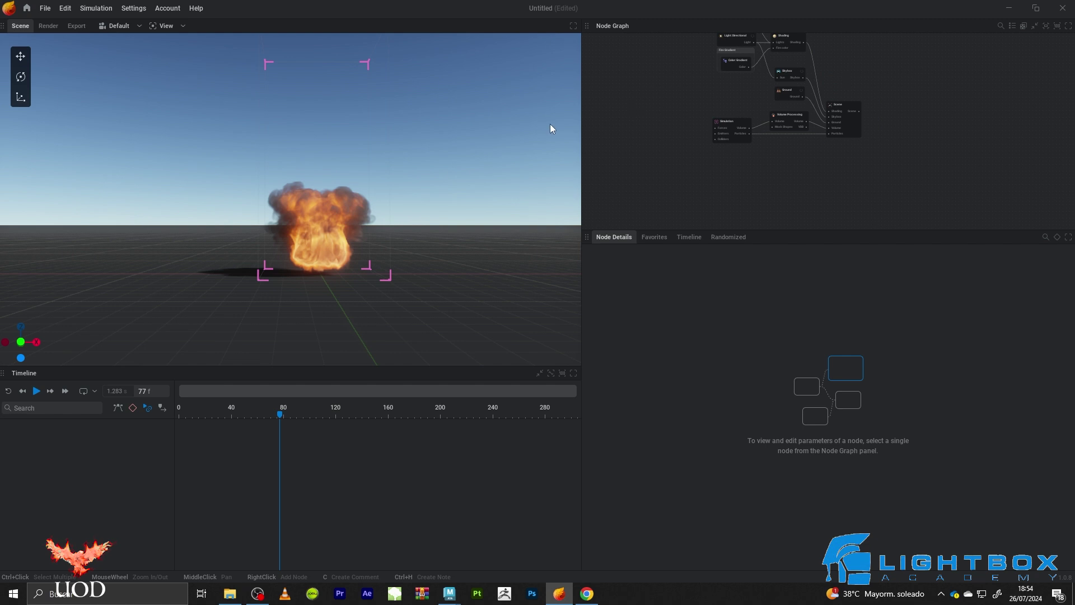
Reset to frame 0, set Ground lit radius to 50 m and switch off the Skybox.
key("r")
middle_click_drag(812, 148, 818, 196)
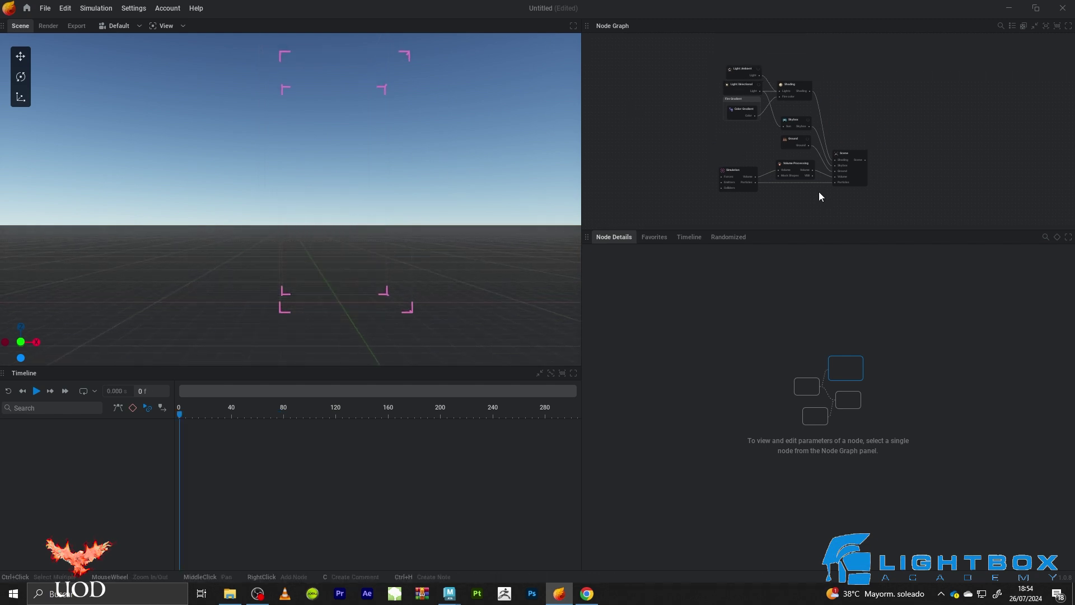
scroll(819, 196, "up", 5)
left_click(756, 70)
left_click(762, 340)
type("5")
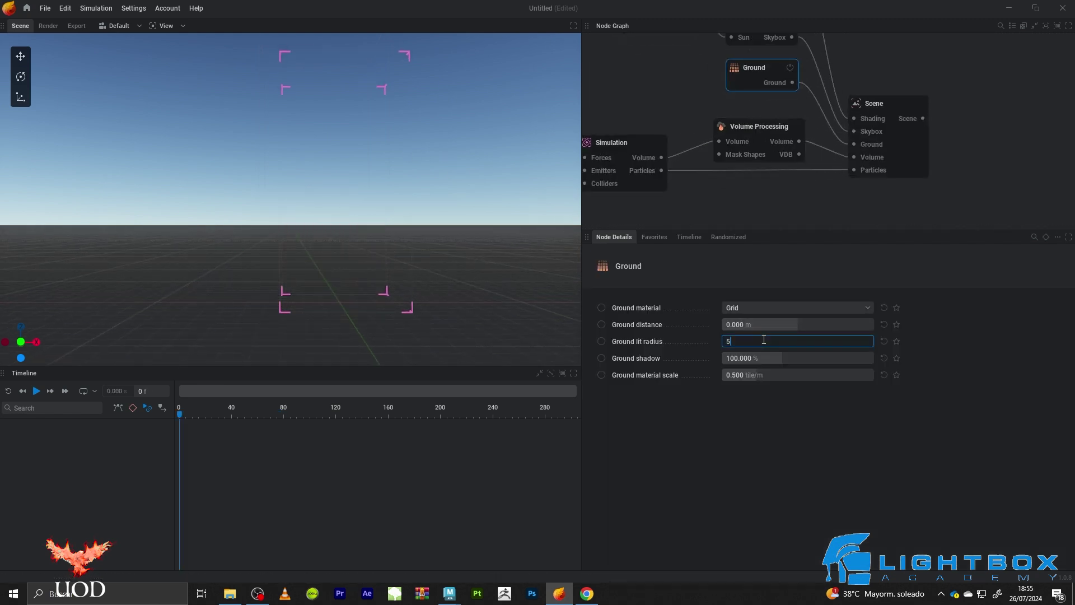
type("0")
key("Return")
middle_click_drag(777, 112, 788, 126)
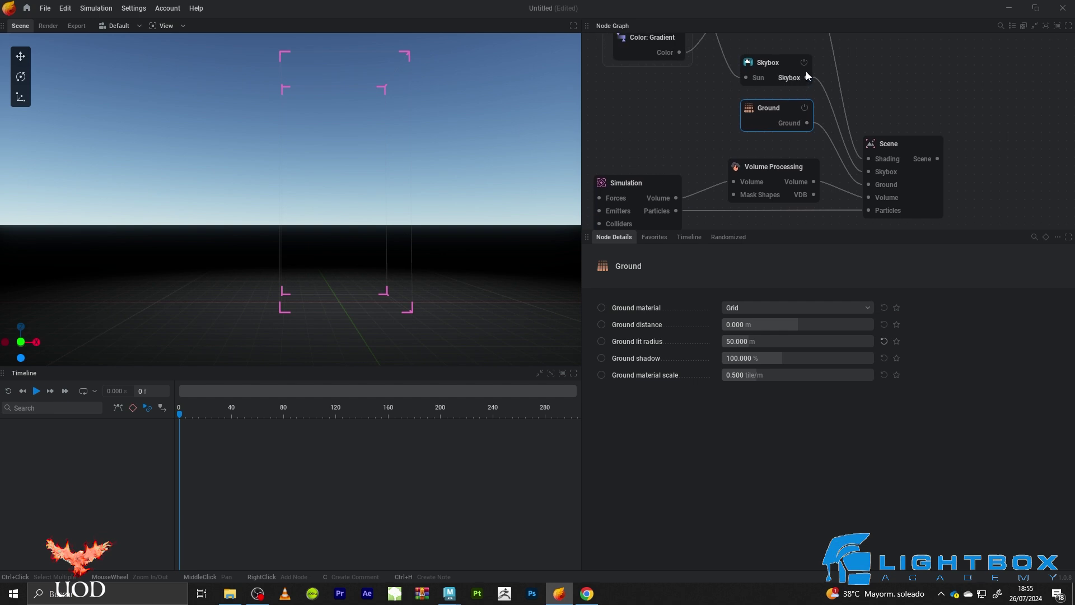
left_click(804, 63)
left_click_drag(489, 228, 492, 240)
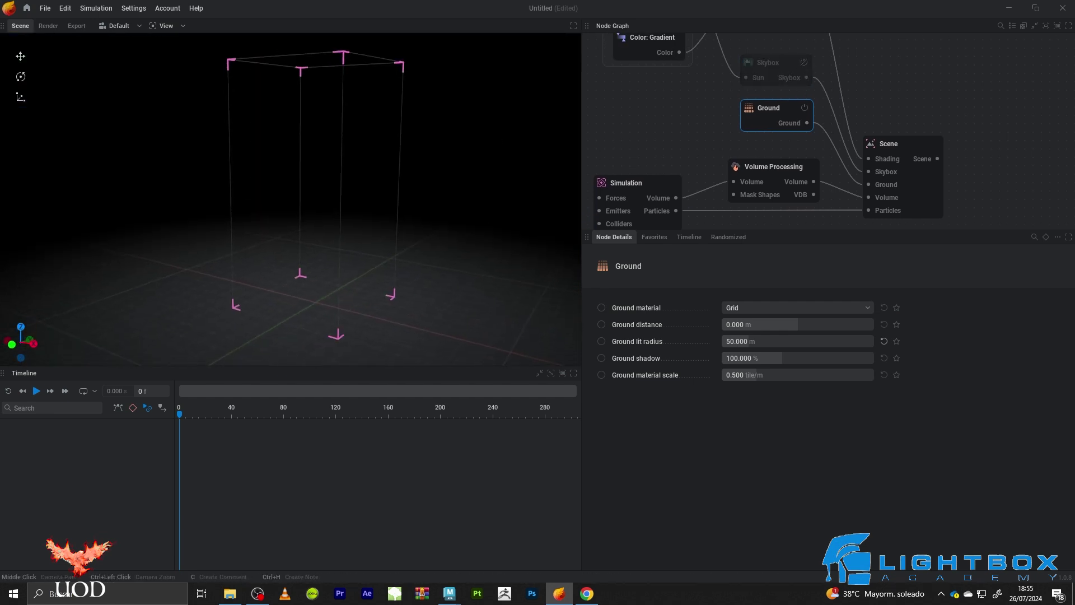
middle_click_drag(680, 132, 811, 115)
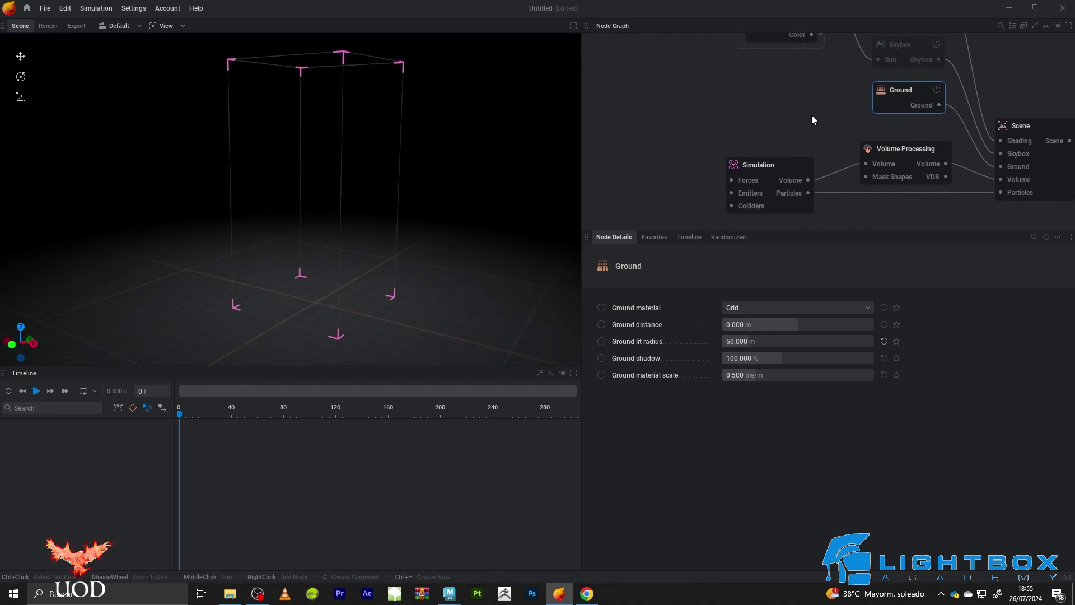
Add an Import node to the node graph and move it to the left.
right_click(745, 81)
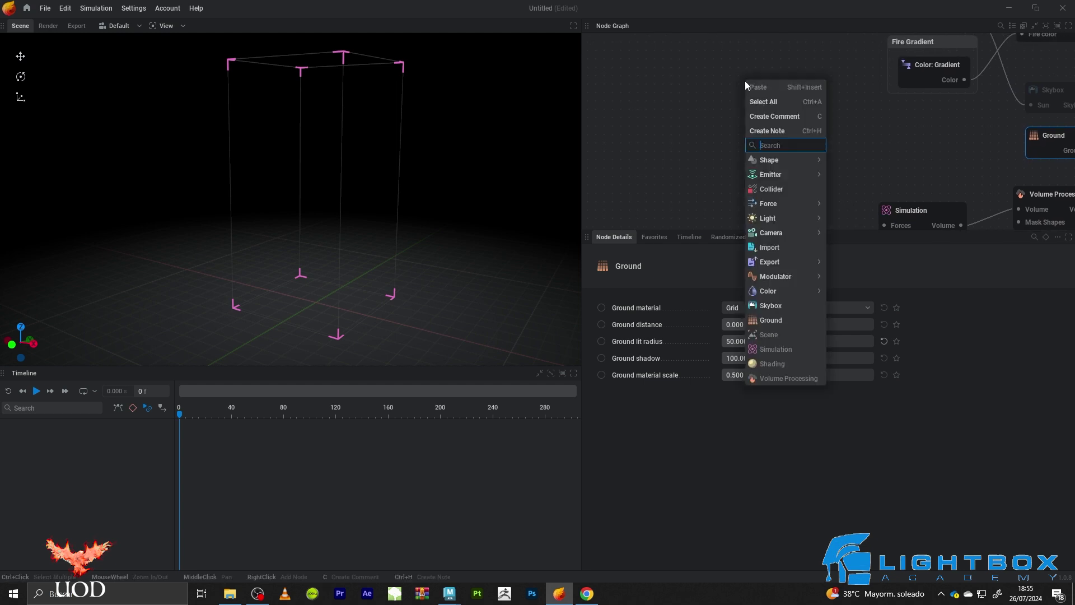
left_click(775, 248)
left_click_drag(779, 116, 710, 79)
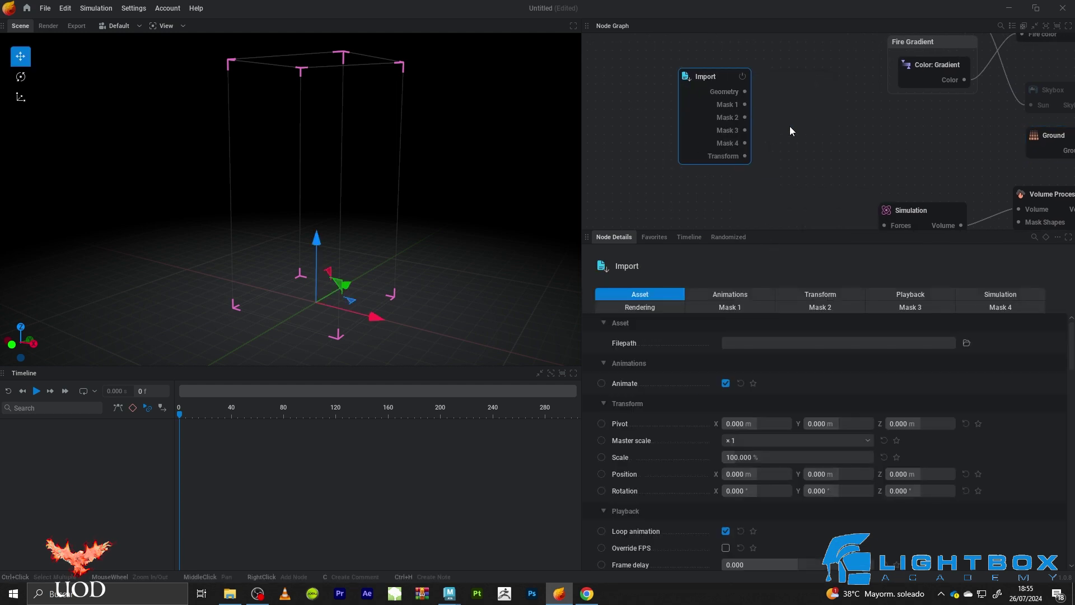
middle_click_drag(790, 127, 766, 129)
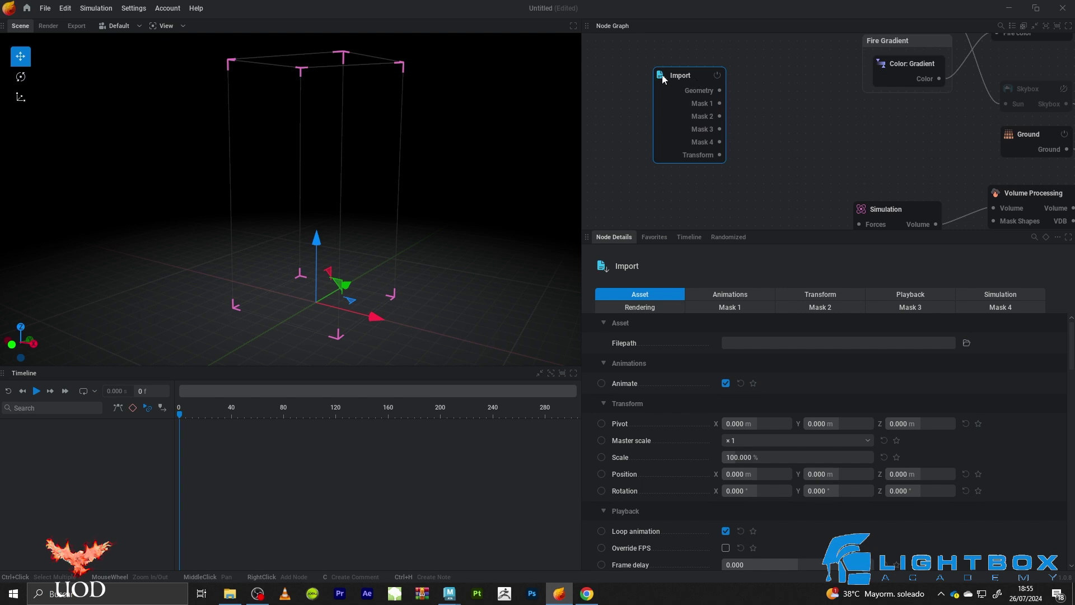
left_click_drag(693, 81, 650, 77)
Load Jump_Mask.fbx into the Import node and inspect the imported mutant.
left_click(966, 342)
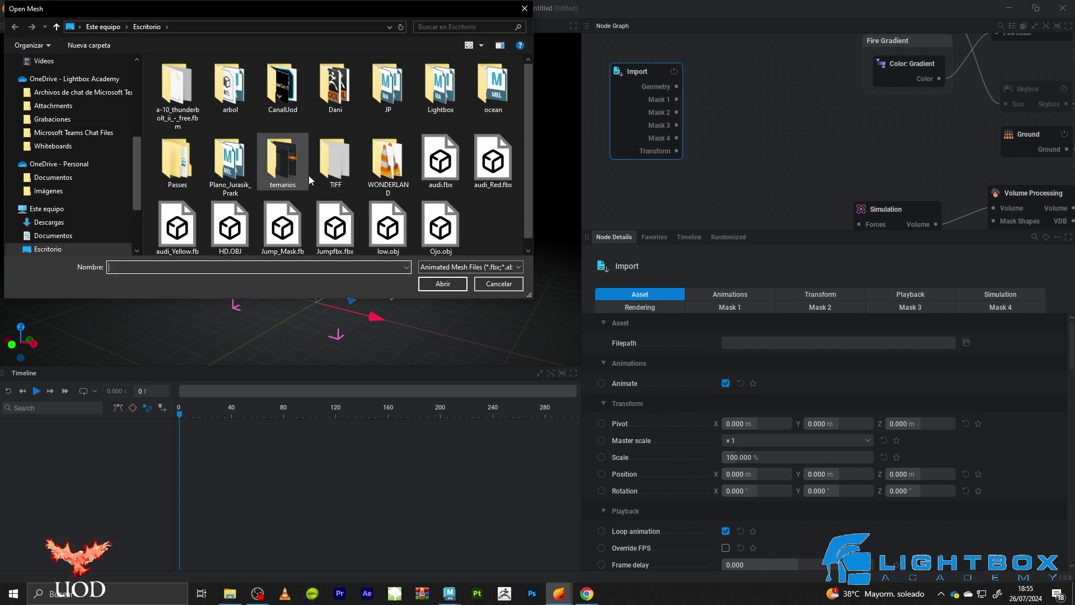
scroll(493, 221, "down", 1)
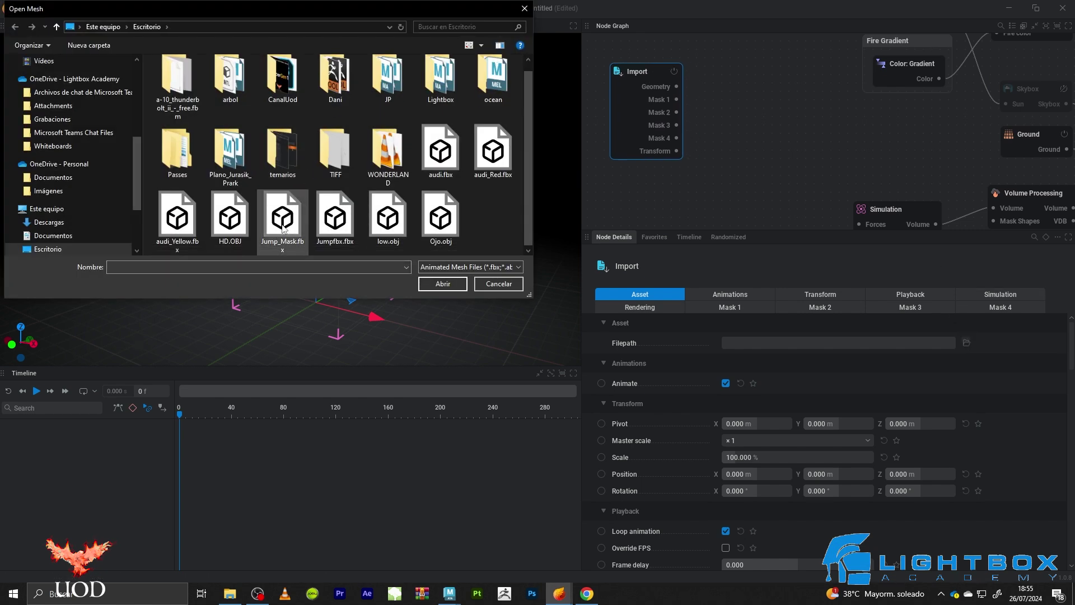
double_click(281, 224)
mouse_move(409, 223)
left_mouse_down()
mouse_move(375, 189)
mouse_move(424, 213)
mouse_move(420, 228)
left_mouse_up()
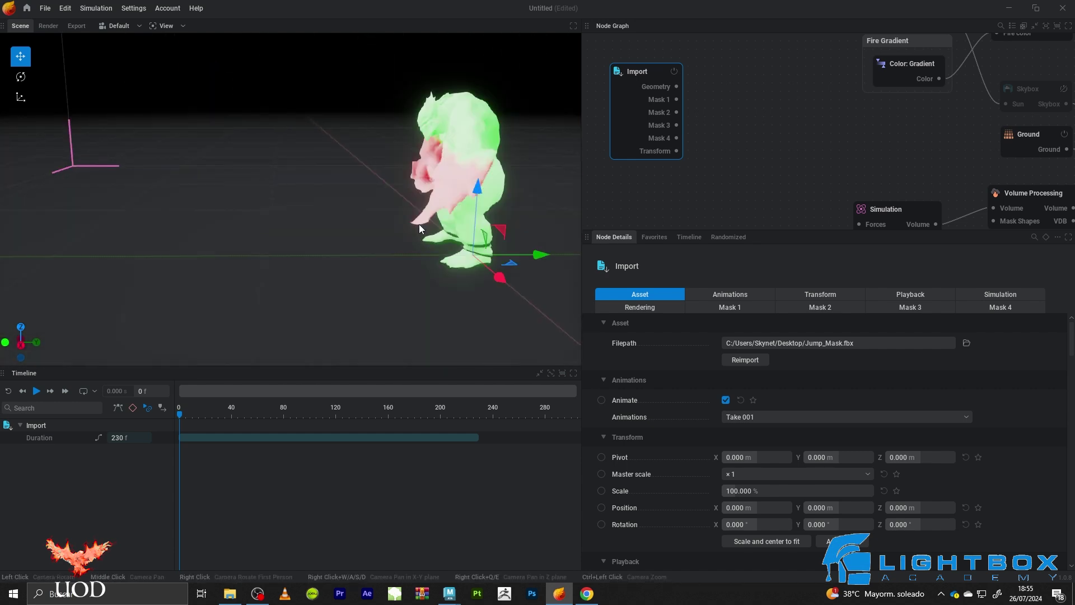
scroll(419, 228, "down", 3)
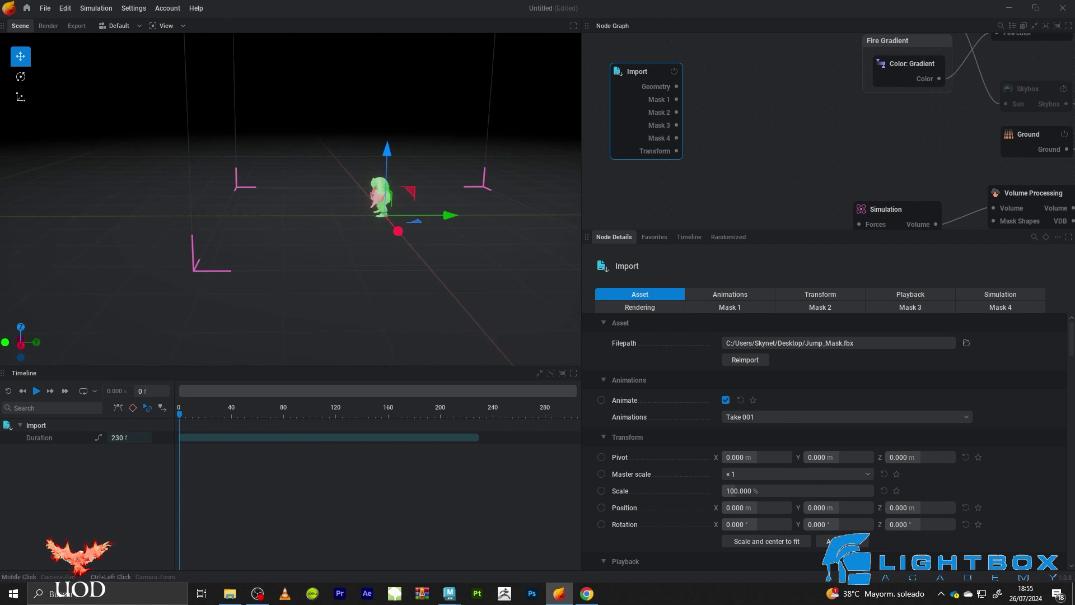
scroll(858, 110, "down", 3)
scroll(831, 139, "down", 2)
Start resizing the Simulation grid by entering new X and Z voxel counts and applying them.
left_click(840, 141)
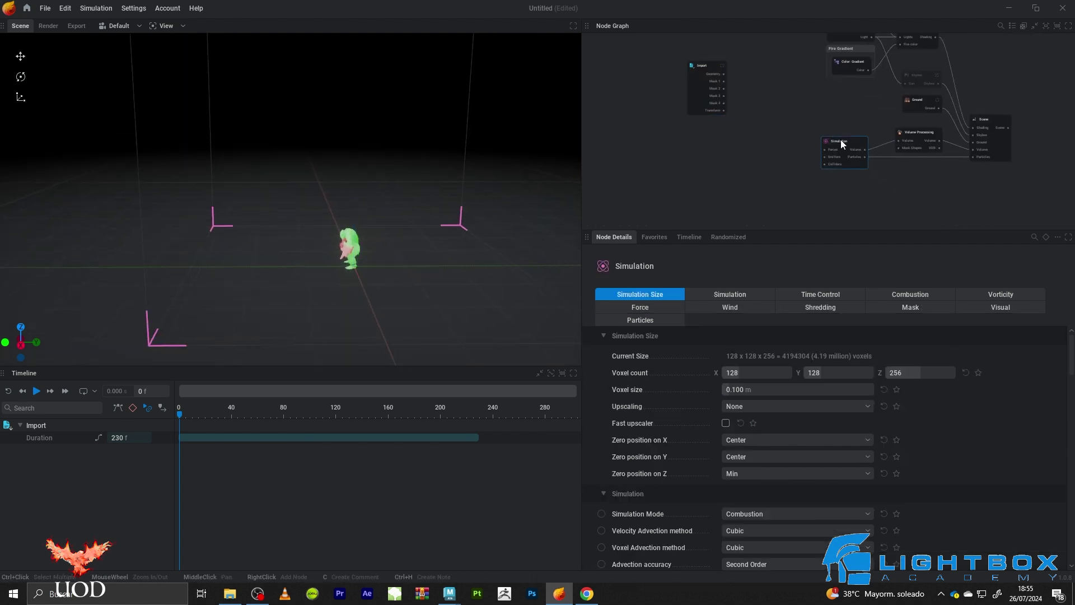
type("0")
left_click(809, 372)
type("50")
left_click(925, 372)
type("1")
key("Return")
left_click(760, 439)
Set the Y voxel count to 250 and Z to 50, applying each resolution.
left_click(832, 373)
type("250")
key("Return")
left_click(773, 440)
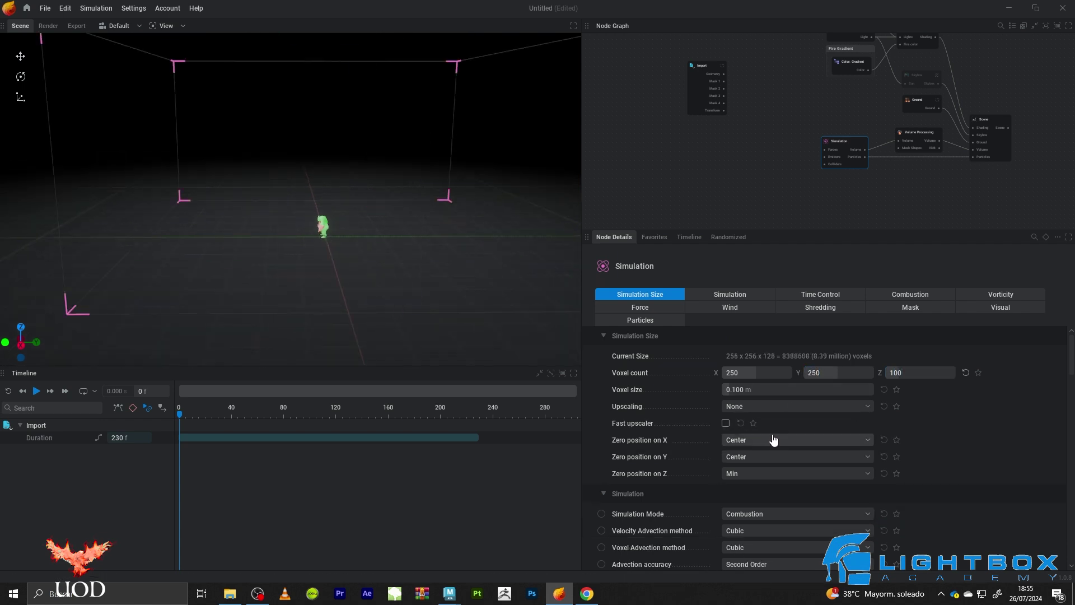
type("50")
key("Return")
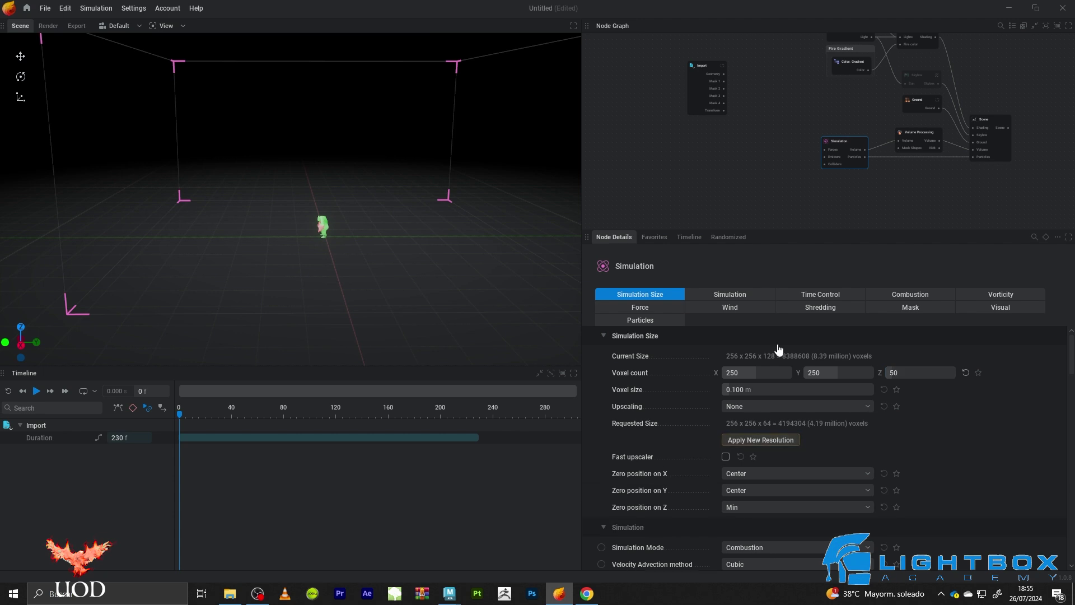
left_click(757, 440)
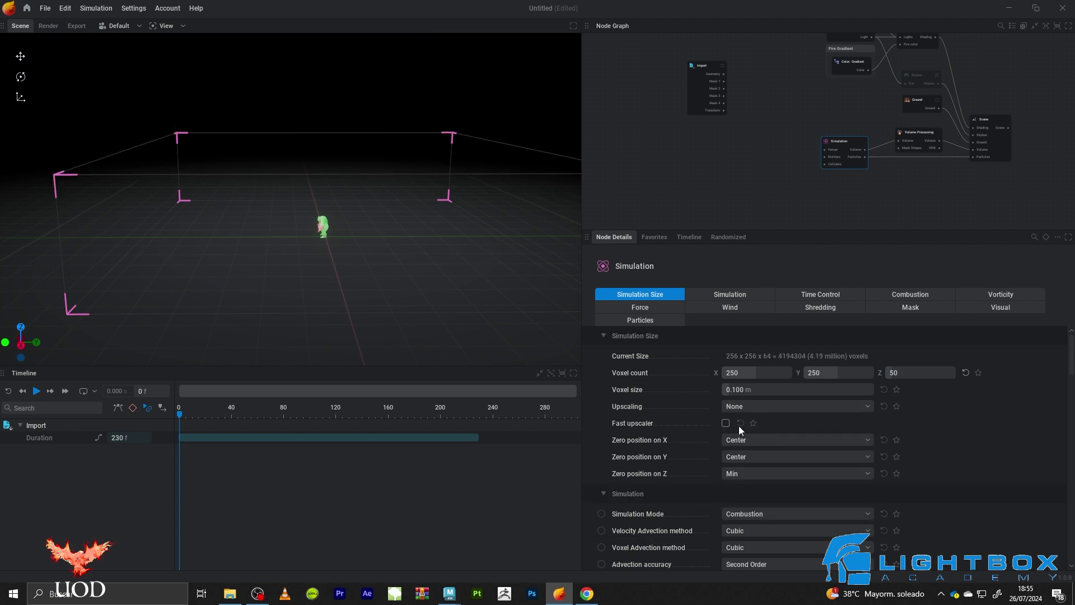
left_click(742, 148)
Set the imported character's scale to 200 %.
left_click(711, 79)
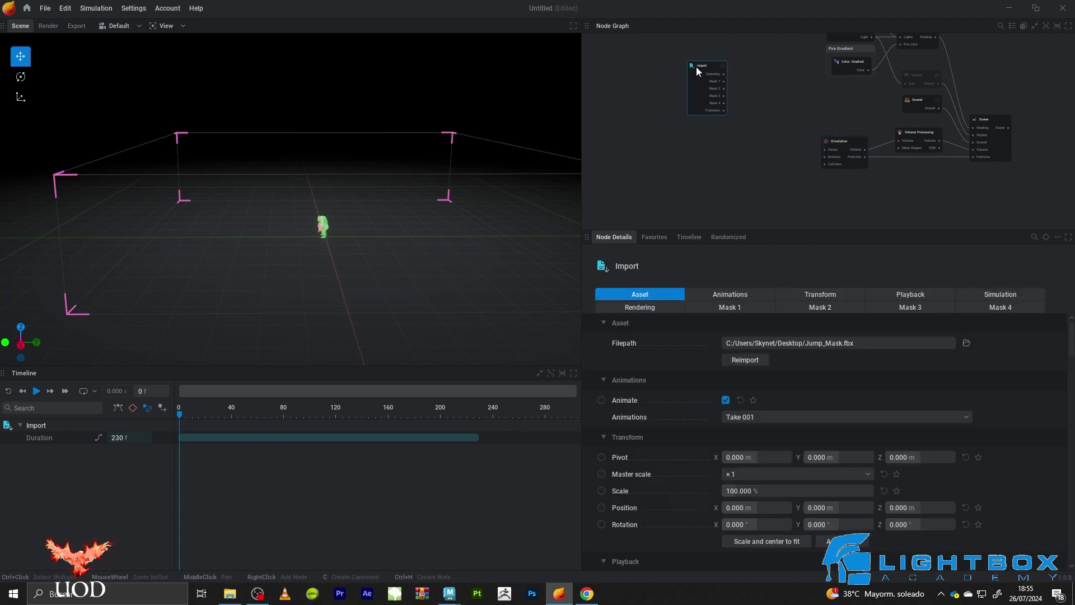
double_click(738, 491)
type("200")
key("Return")
left_click(754, 88)
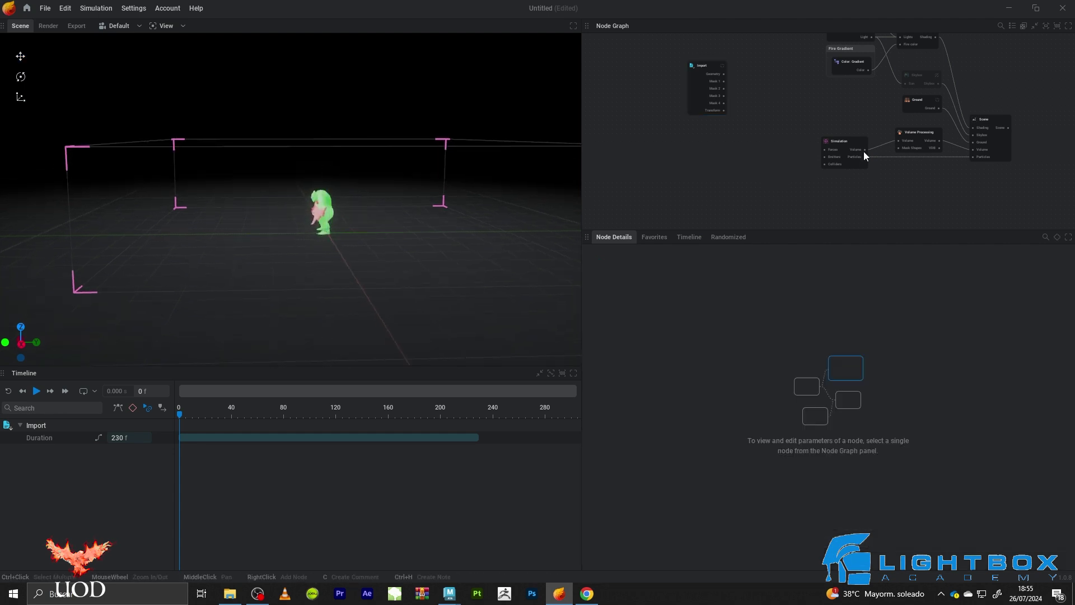
Raise the Z voxel count to 100, apply it, and play the animation.
left_click(863, 151)
type("0")
key("Return")
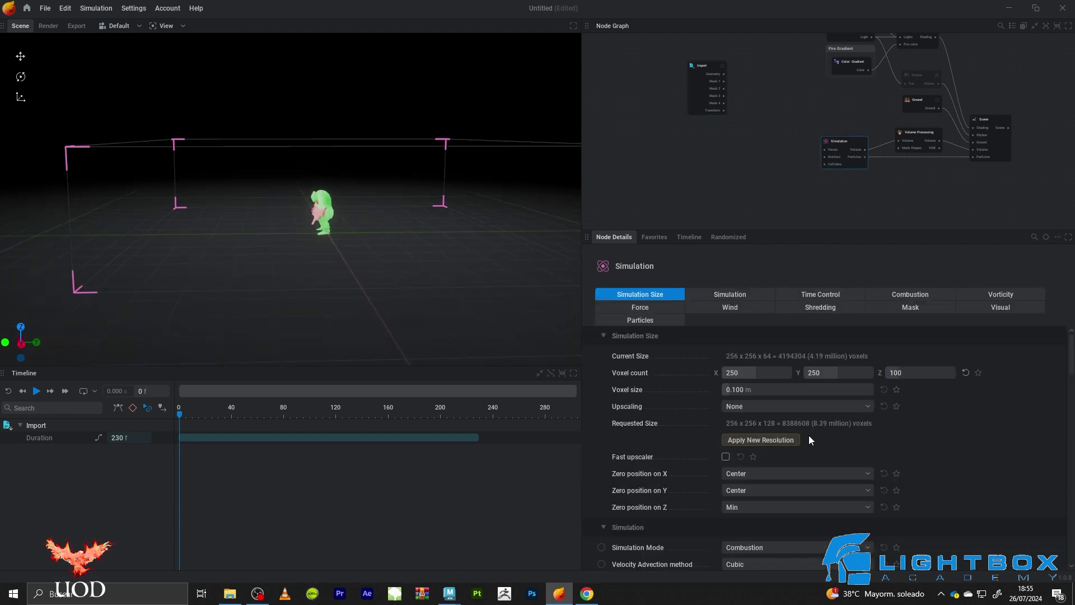
left_click(778, 439)
left_click_drag(401, 206, 390, 200)
key("space")
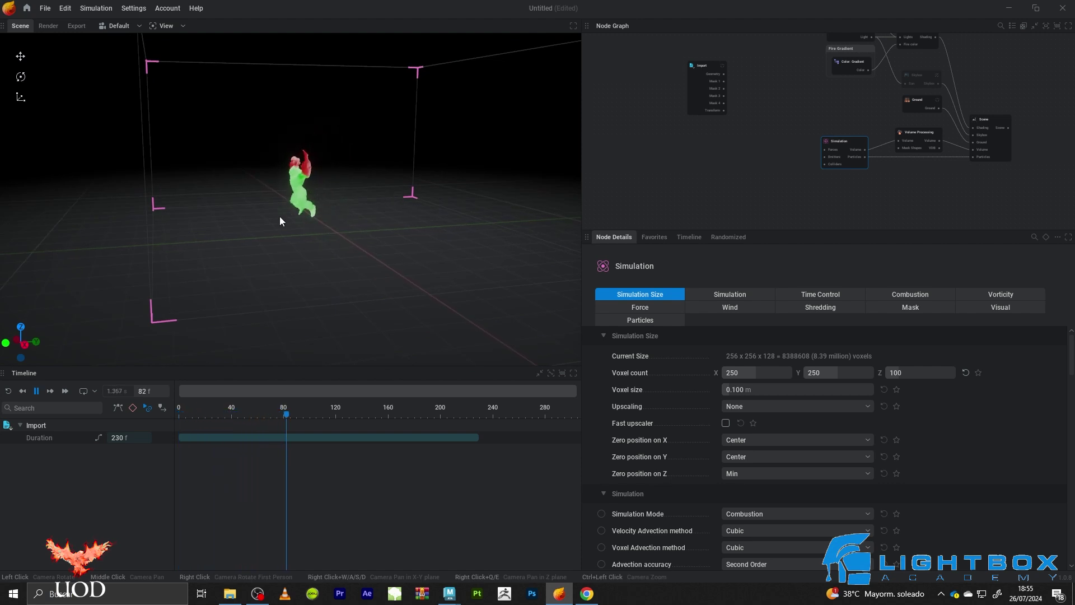
Stop playback at frame 115 and slide the character along Y to 4.319 m.
key("space")
scroll(763, 196, "up", 3)
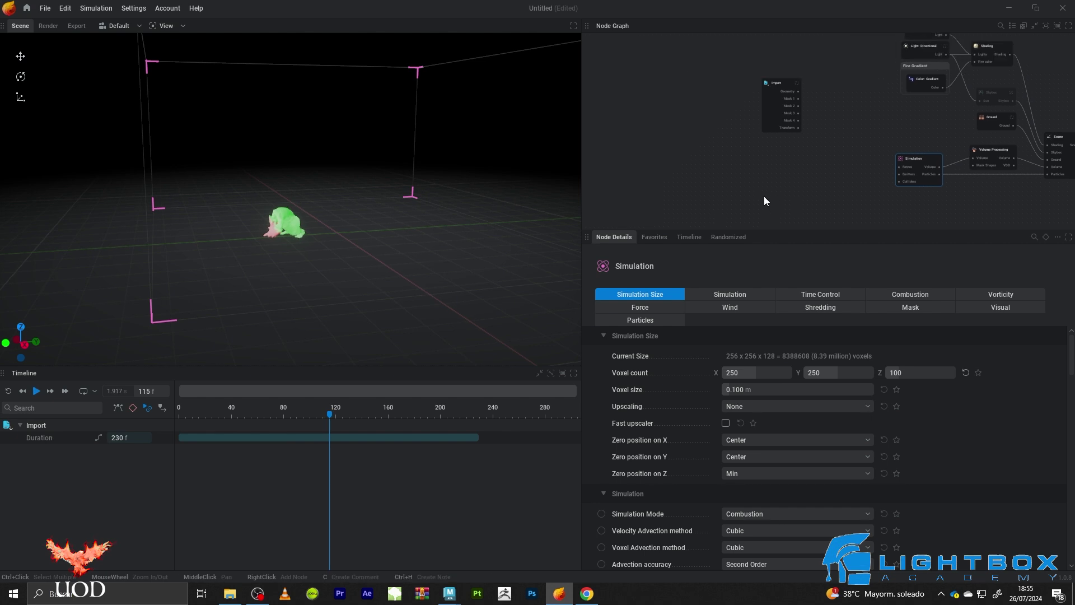
left_click(788, 42)
scroll(418, 257, "up", 3)
scroll(390, 256, "up", 2)
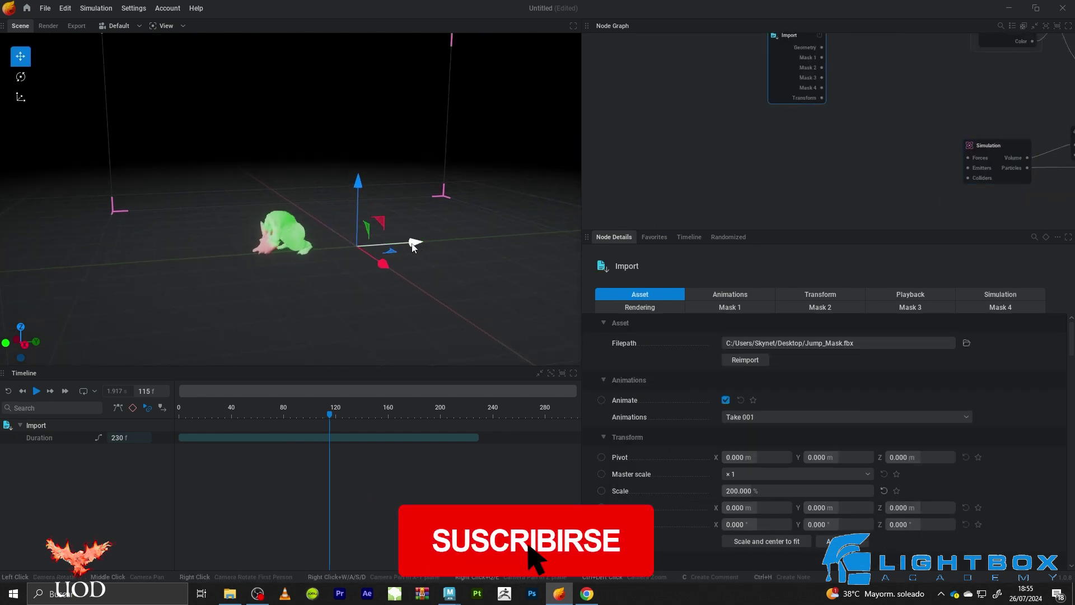
left_click_drag(389, 244, 487, 238)
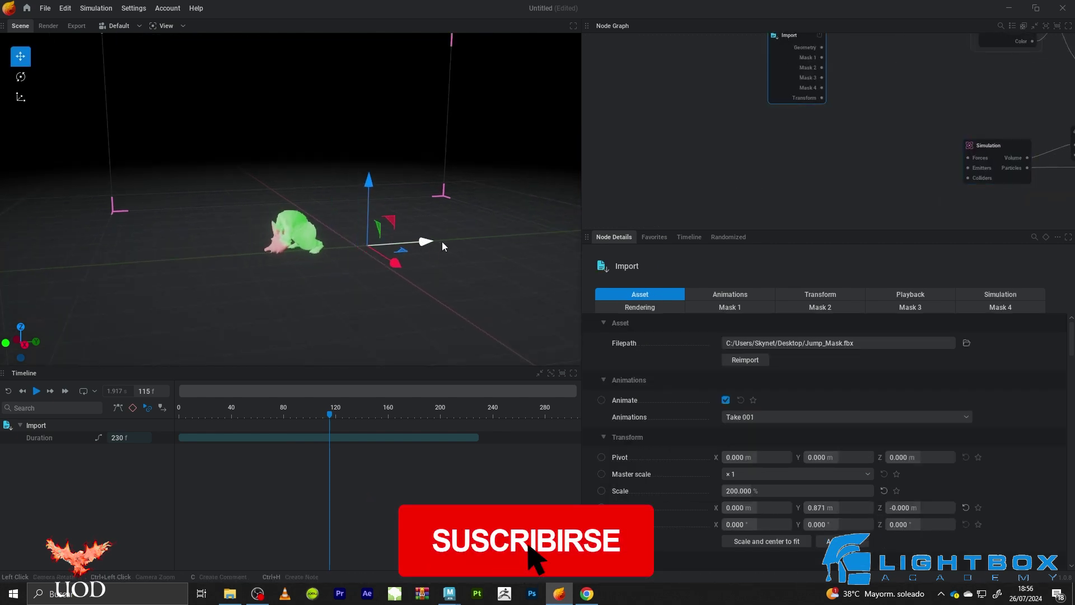
Orbit out to see the whole bounding box and move the Import node down-left in the graph.
scroll(452, 242, "down", 3)
scroll(442, 224, "down", 2)
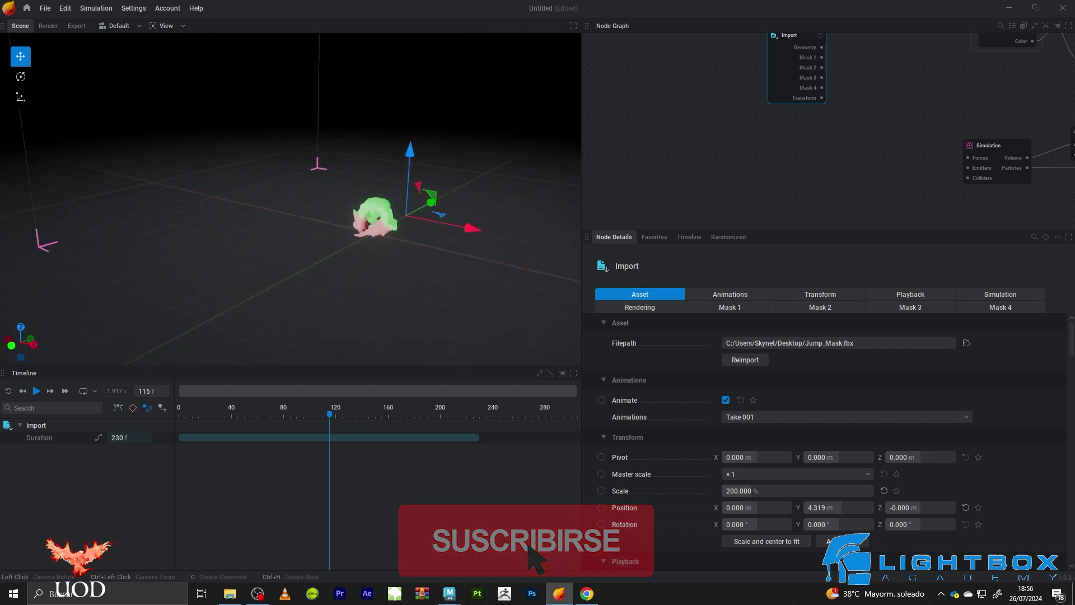
left_click_drag(425, 184, 395, 135)
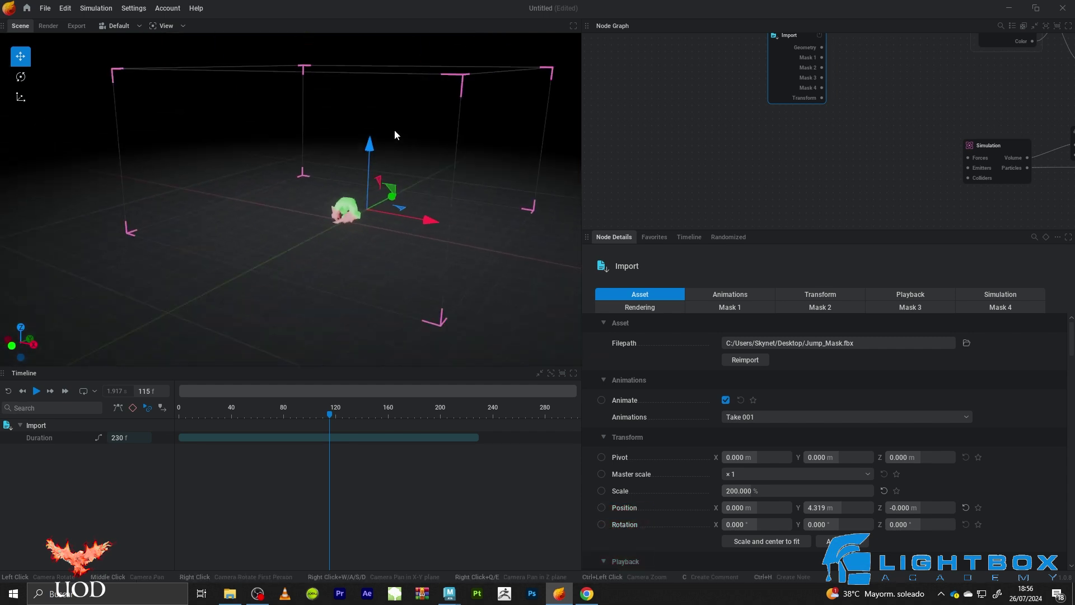
scroll(395, 135, "up", 2)
scroll(468, 103, "up", 2)
scroll(584, 166, "up", 2)
left_click(654, 189)
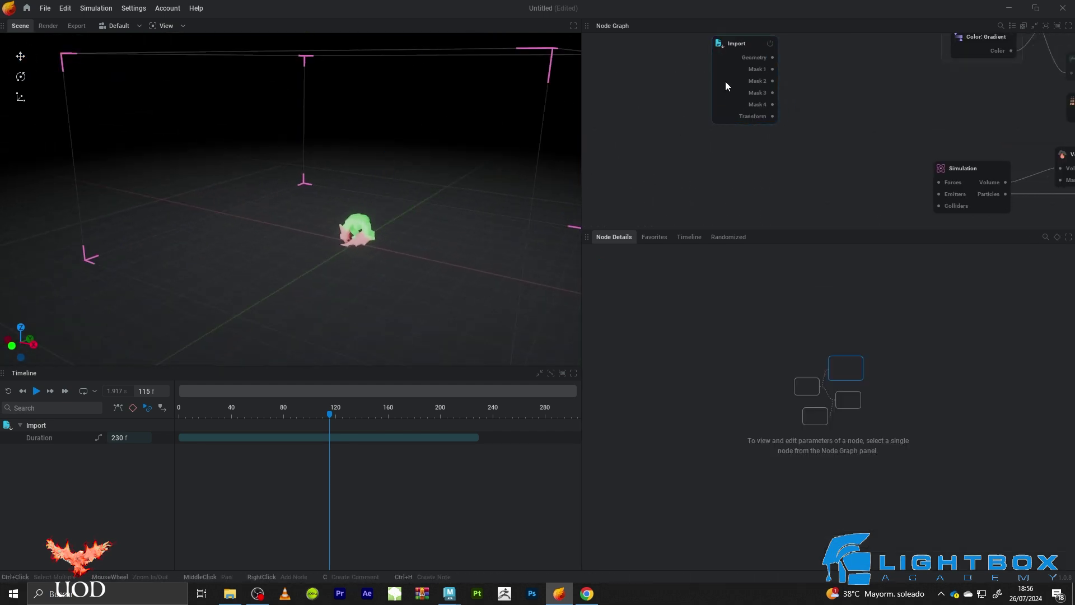
left_click_drag(731, 55, 698, 76)
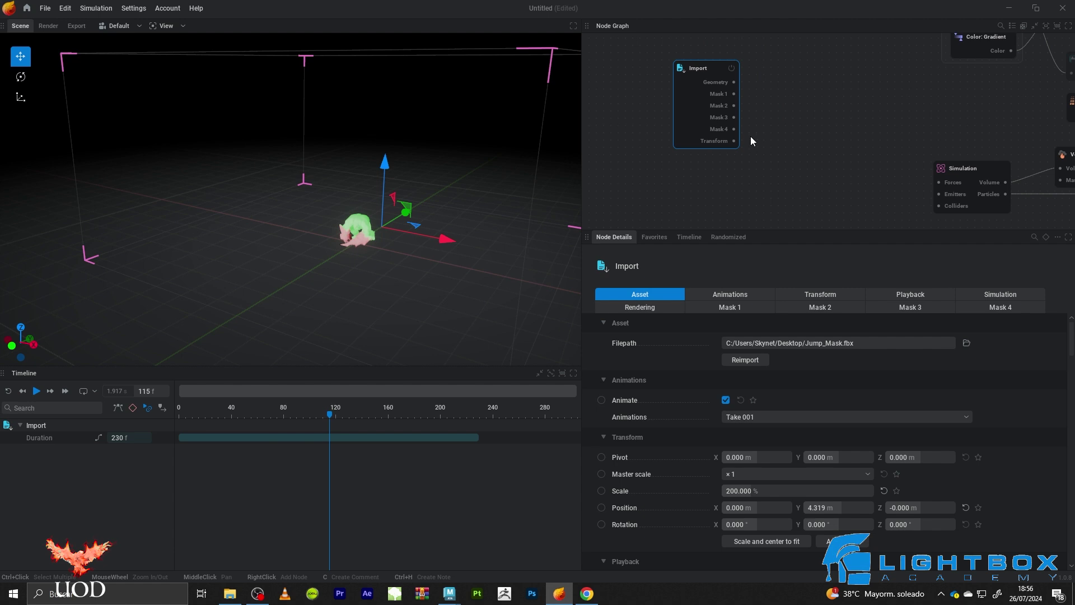
Create an Emitter: Volume node from Import's Mask 1 and wire it into Simulation's Emitters.
left_click(750, 136)
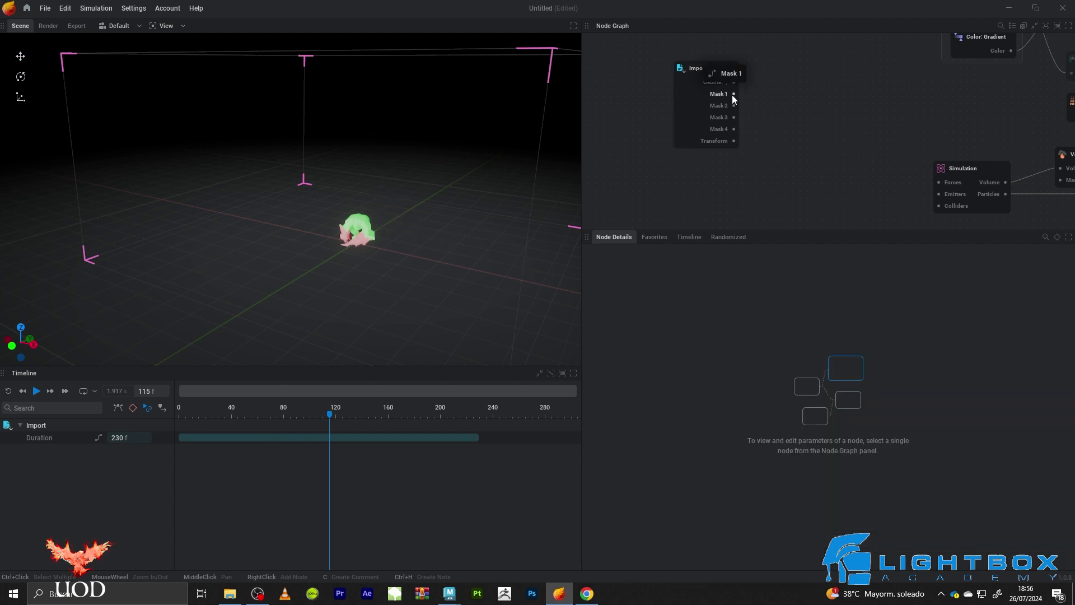
left_click_drag(732, 96, 794, 134)
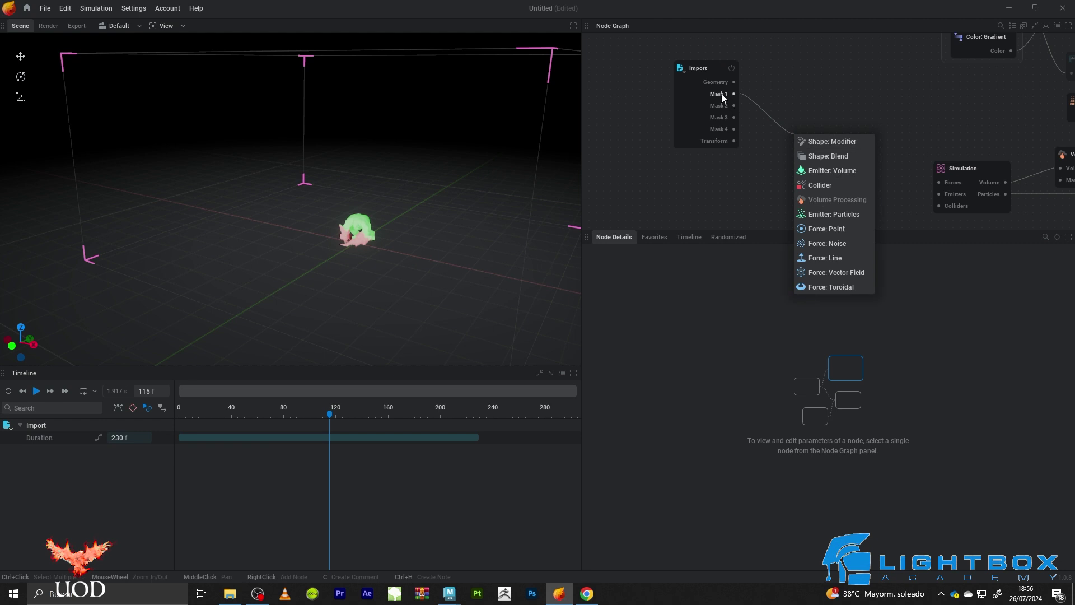
left_click(827, 175)
middle_click_drag(805, 188, 718, 162)
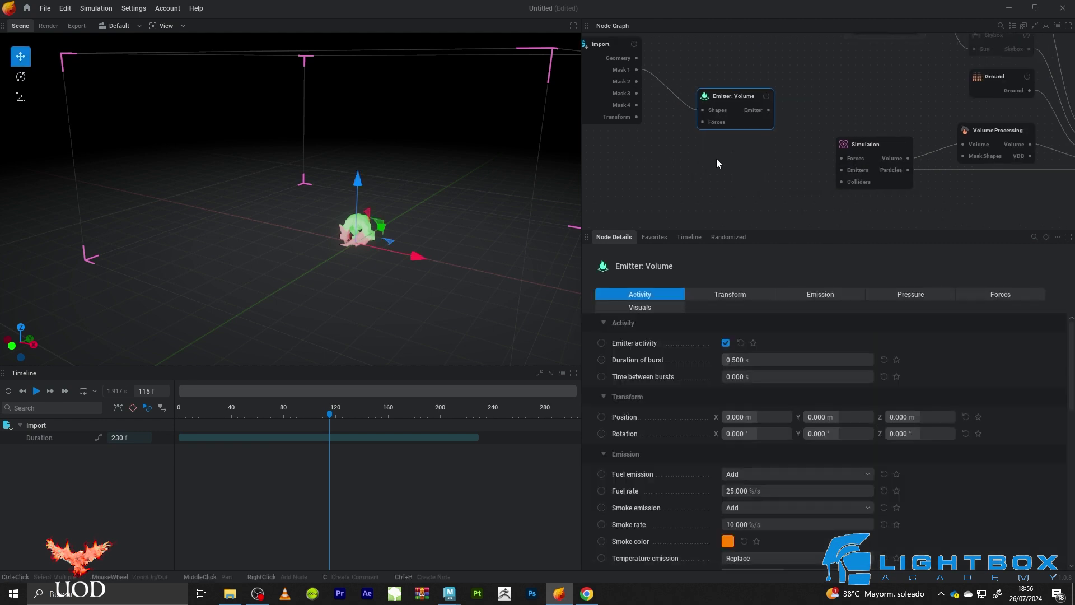
left_click_drag(769, 111, 851, 171)
Preview the animation, then connect the Import node's Geometry to the emitter's Shapes.
middle_click_drag(785, 176, 834, 173)
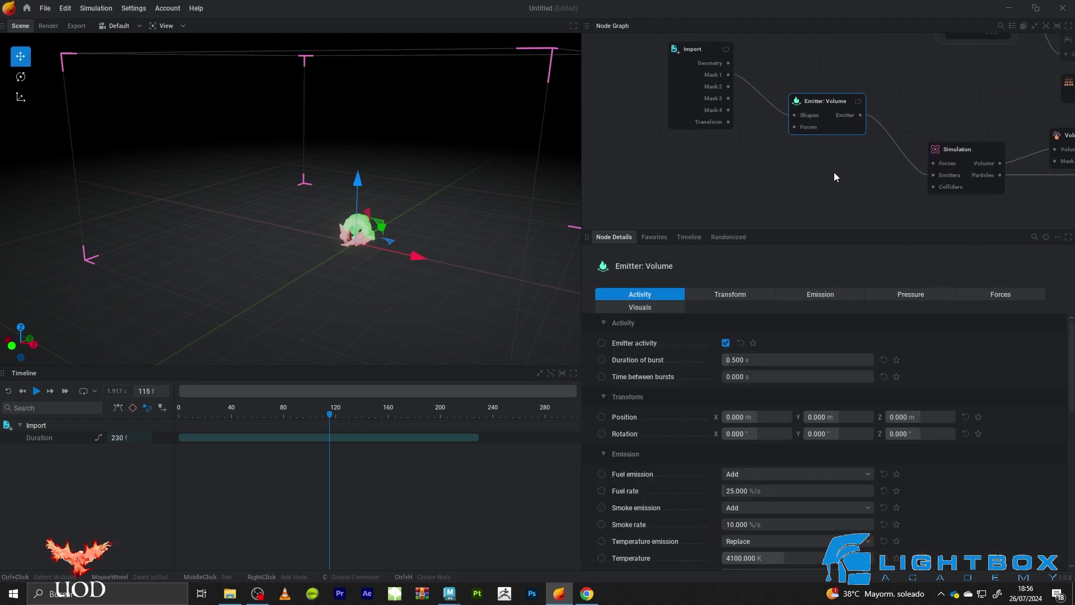
left_click(834, 172)
left_click(712, 56)
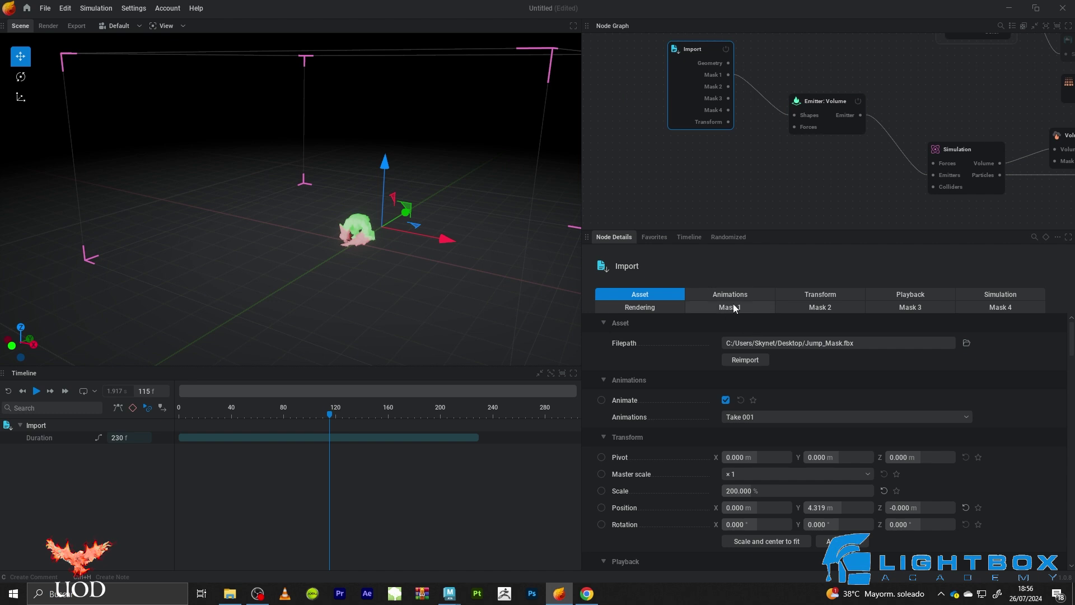
key("space")
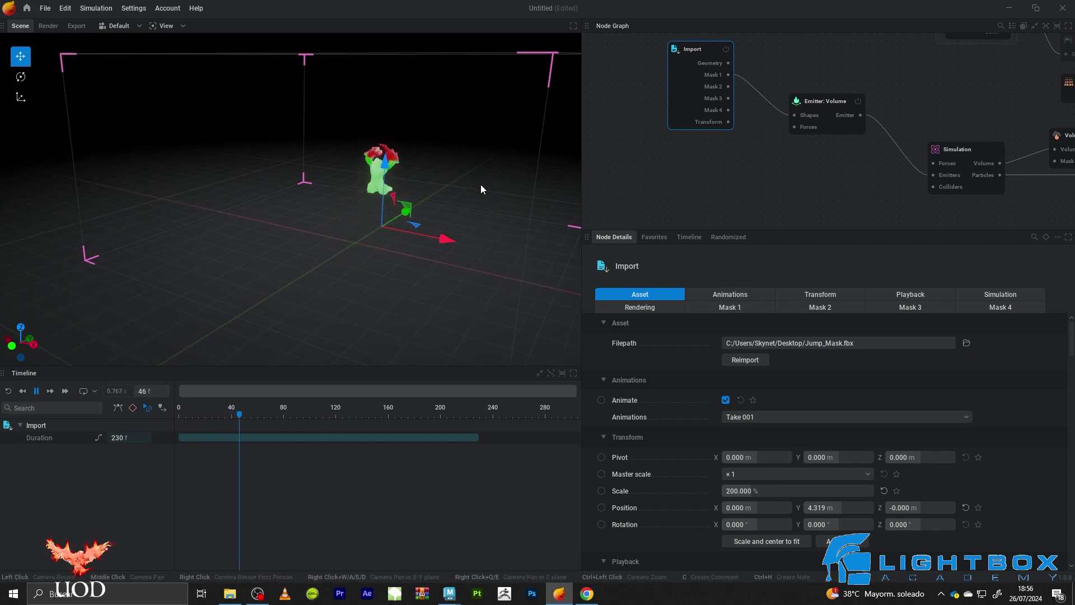
key("space")
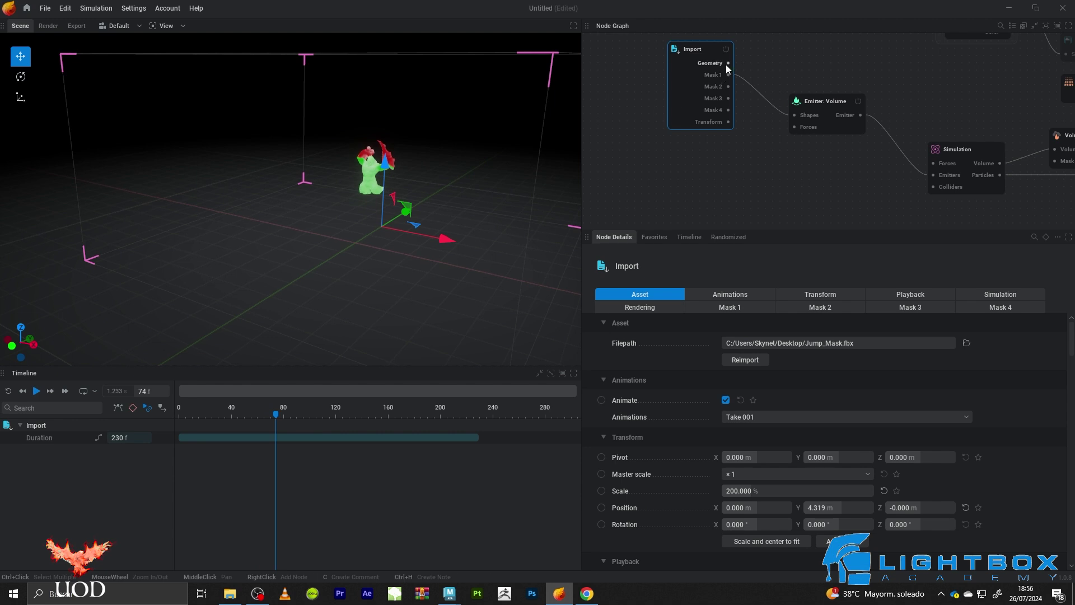
mouse_move(727, 65)
left_mouse_down()
mouse_move(794, 115)
mouse_move(750, 102)
left_mouse_up()
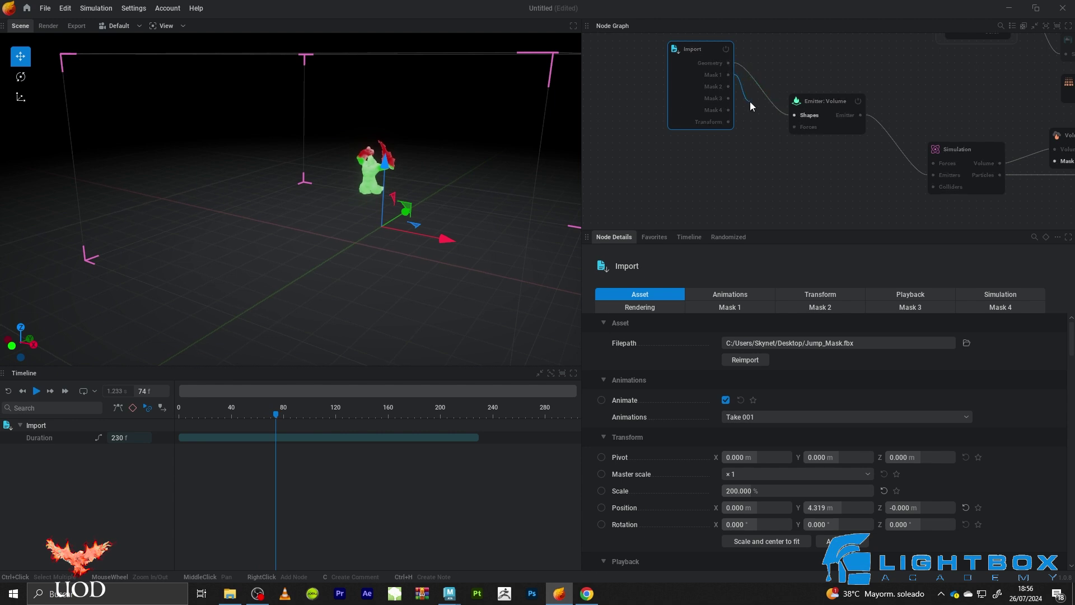
Reset the test playback to frame 0 and disconnect Geometry from the emitter's Shapes.
left_click(697, 180)
key("r")
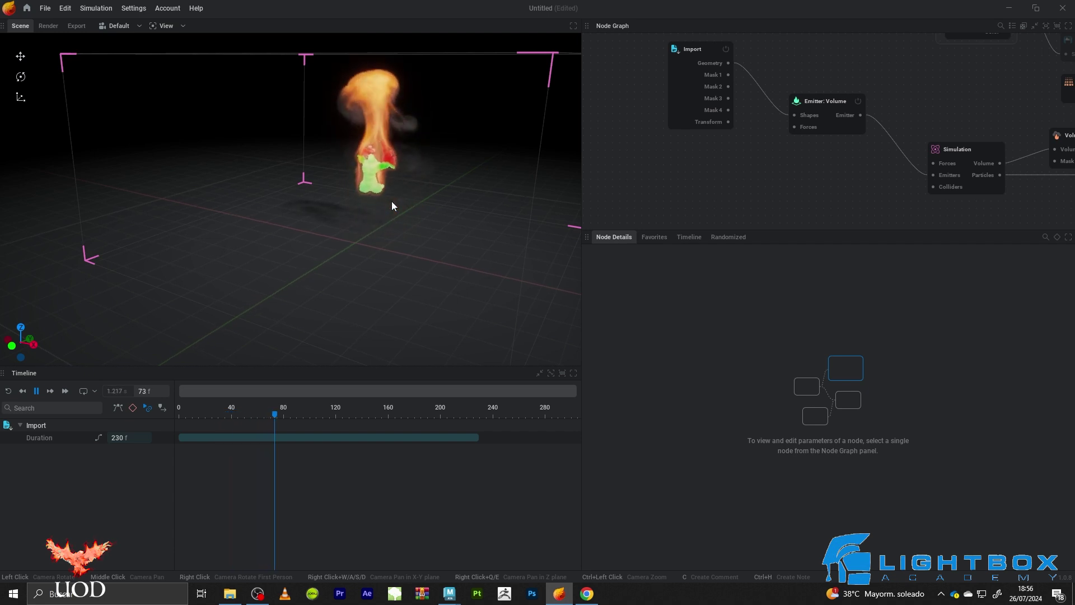
key("r")
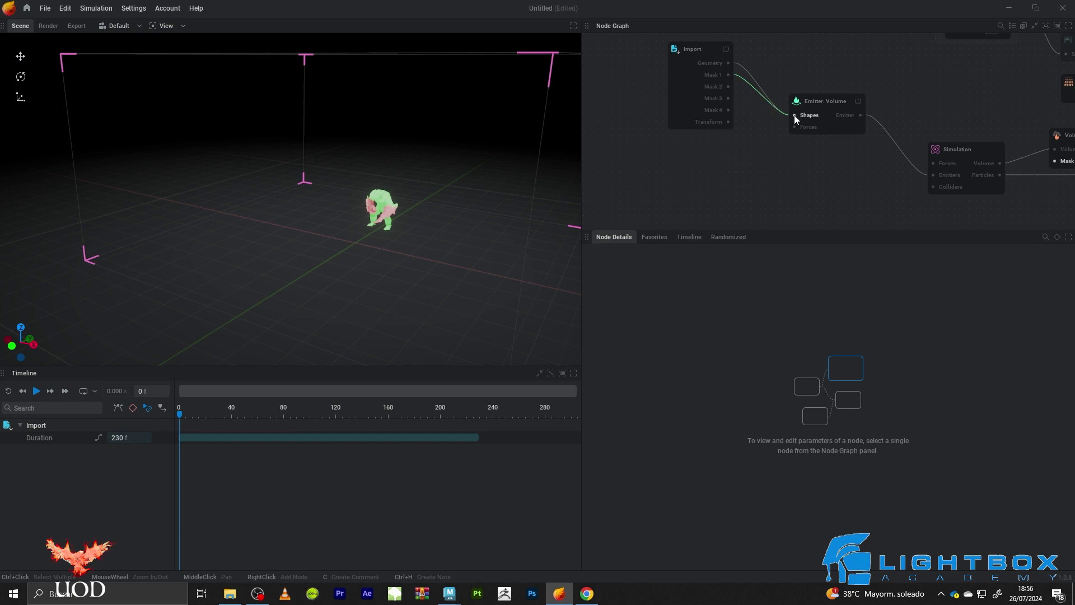
left_click_drag(794, 115, 757, 72)
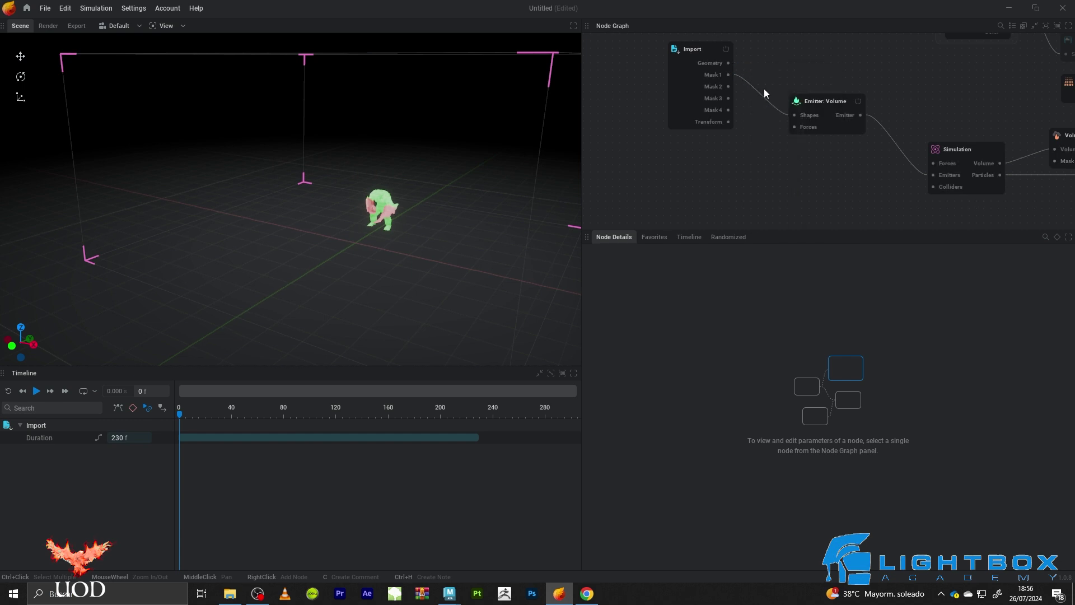
left_click(707, 53)
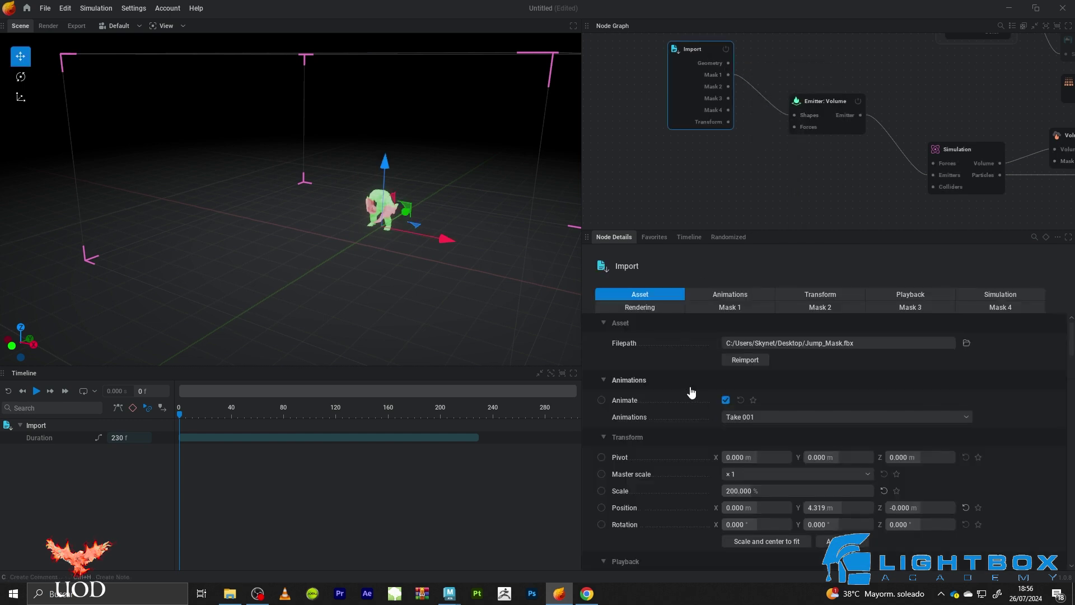
Set the Import node's Mask 1 mode to Meshes, then select the Volume emitter.
scroll(689, 387, "down", 3)
scroll(687, 382, "down", 3)
scroll(687, 381, "down", 2)
left_click(714, 308)
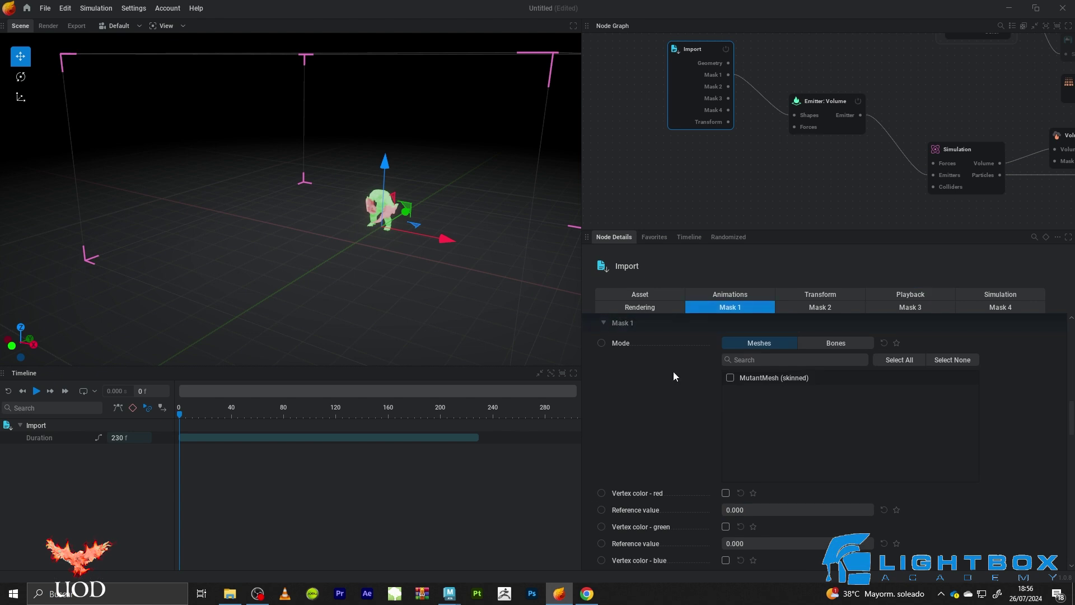
left_click(806, 346)
left_click(764, 344)
left_click(823, 347)
left_click(764, 343)
scroll(616, 434, "down", 2)
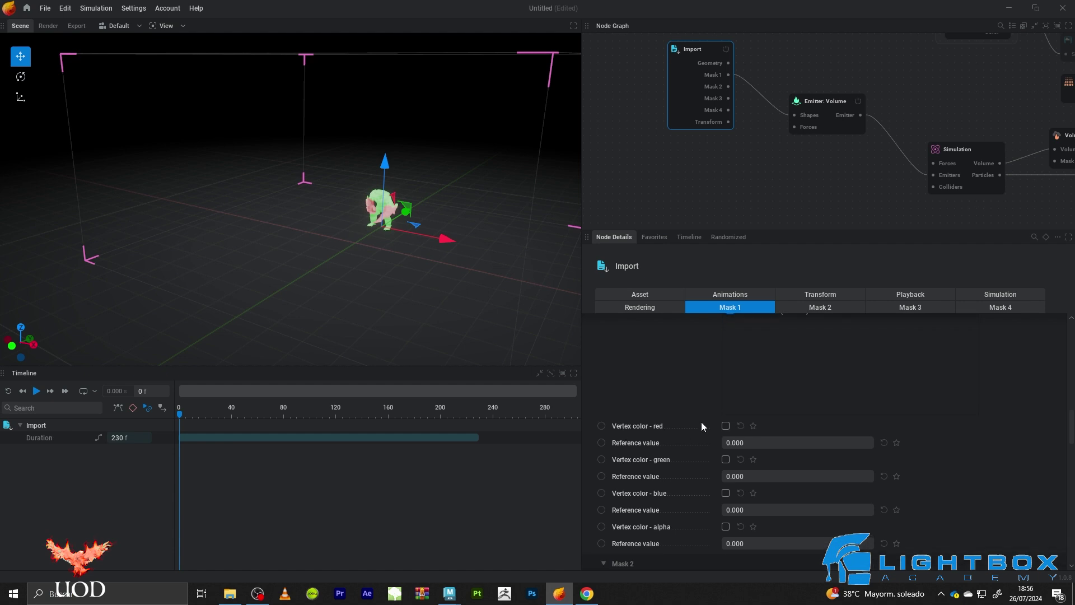
left_click(843, 112)
Set the emitter's Fuel rate to 250 %/s and play, orbiting closer to inspect the fire.
left_click(750, 490)
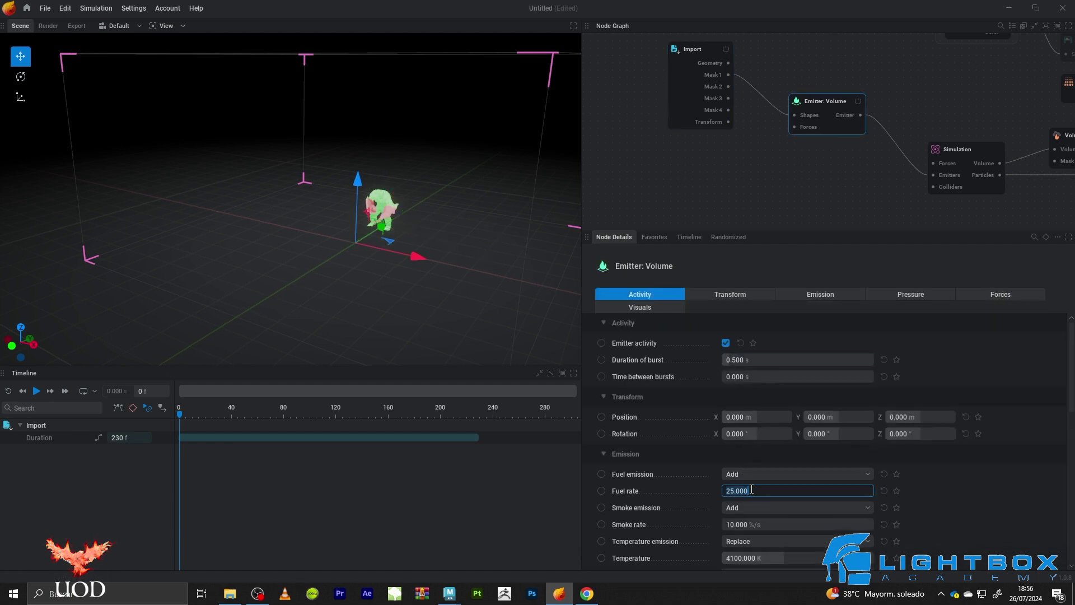
type("250")
key("Return")
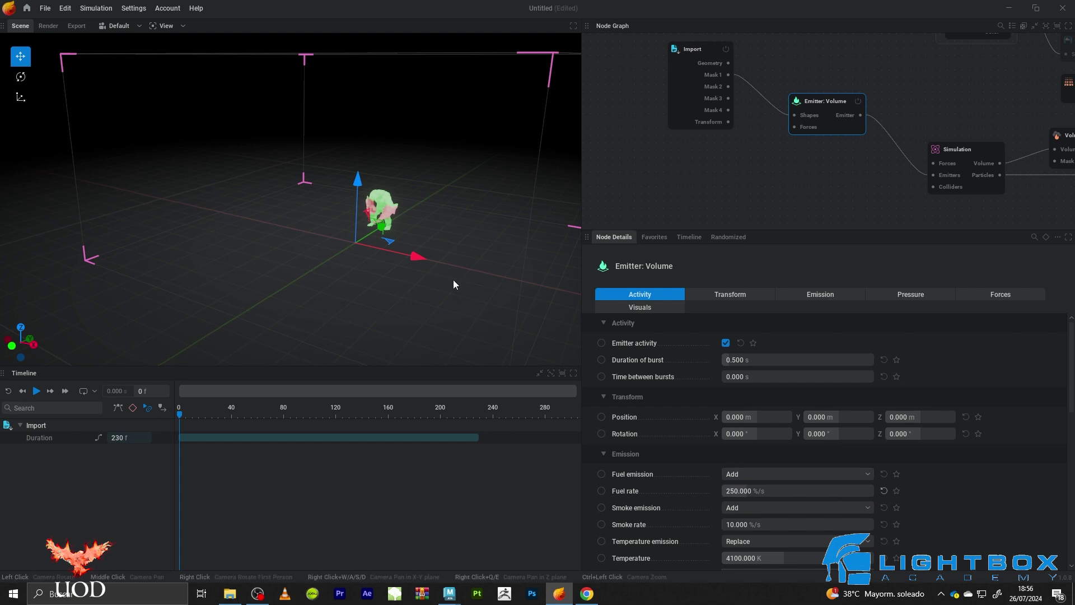
key("space")
left_click_drag(469, 203, 482, 196)
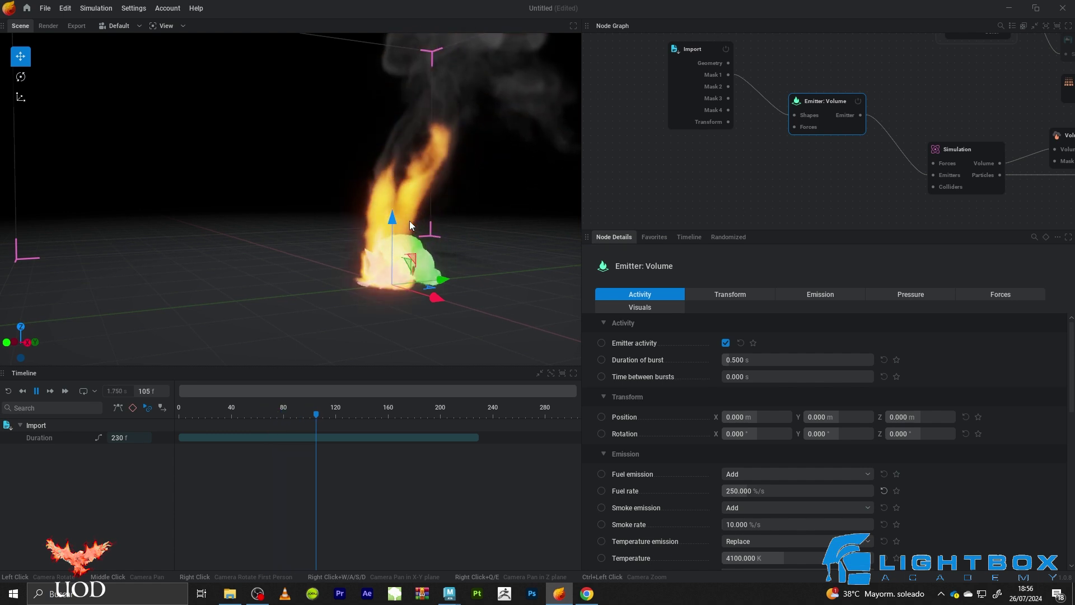
left_click_drag(411, 225, 417, 222)
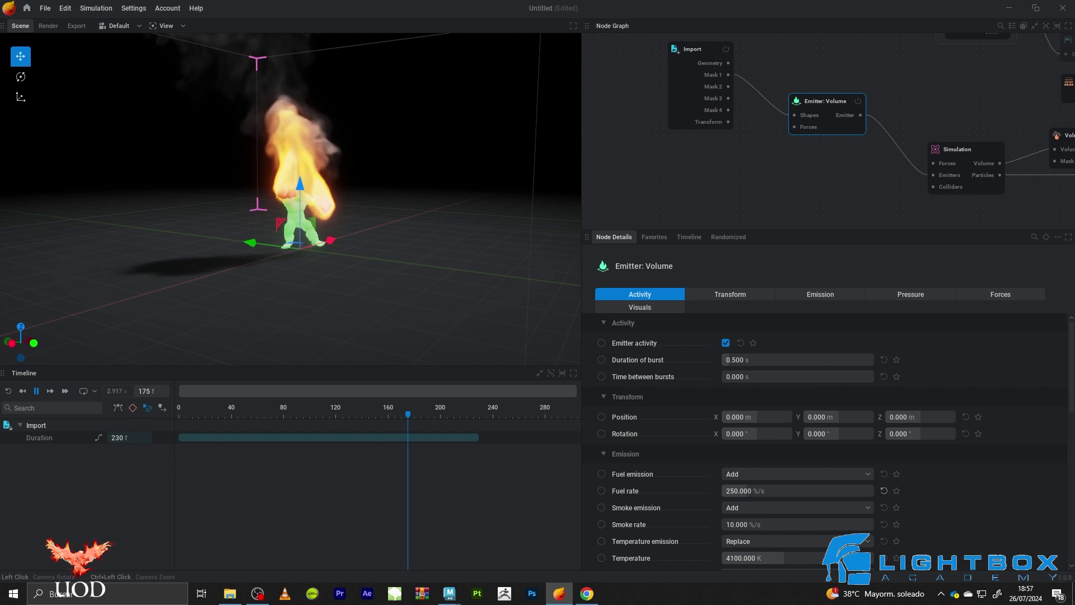
left_click_drag(426, 184, 452, 179)
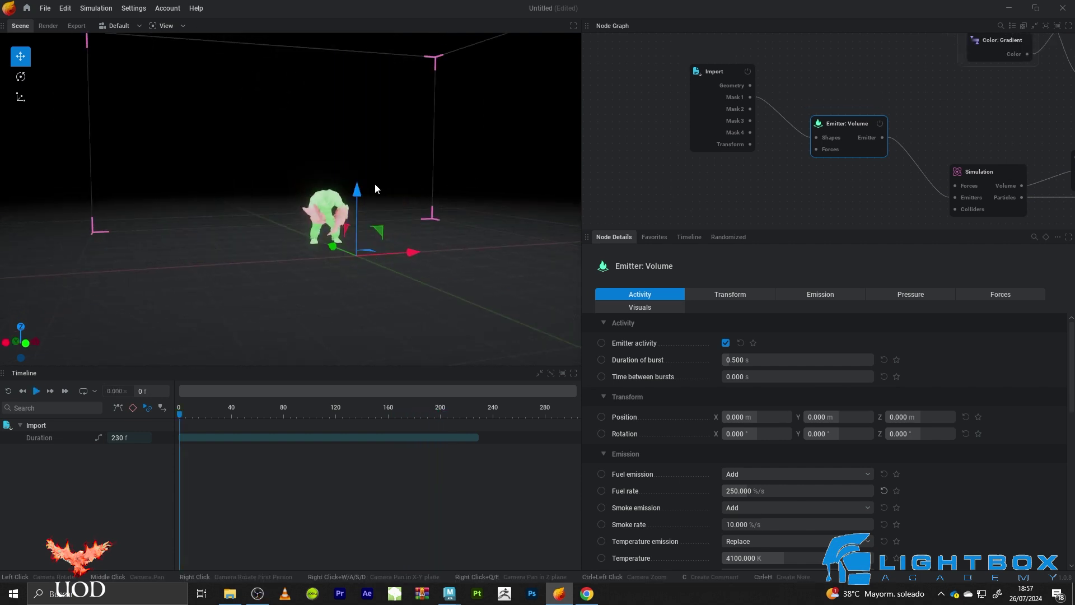
Swap Mask 1 from Vertex color - red to green and play, orbiting to a low angle.
left_click_drag(375, 183, 368, 174)
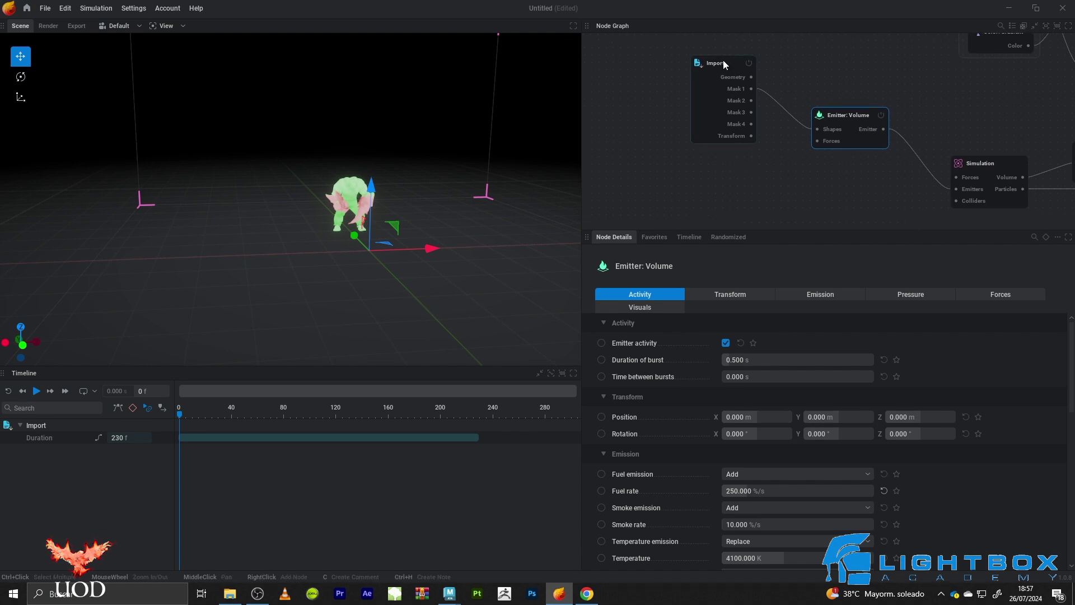
left_click(723, 59)
left_click(726, 426)
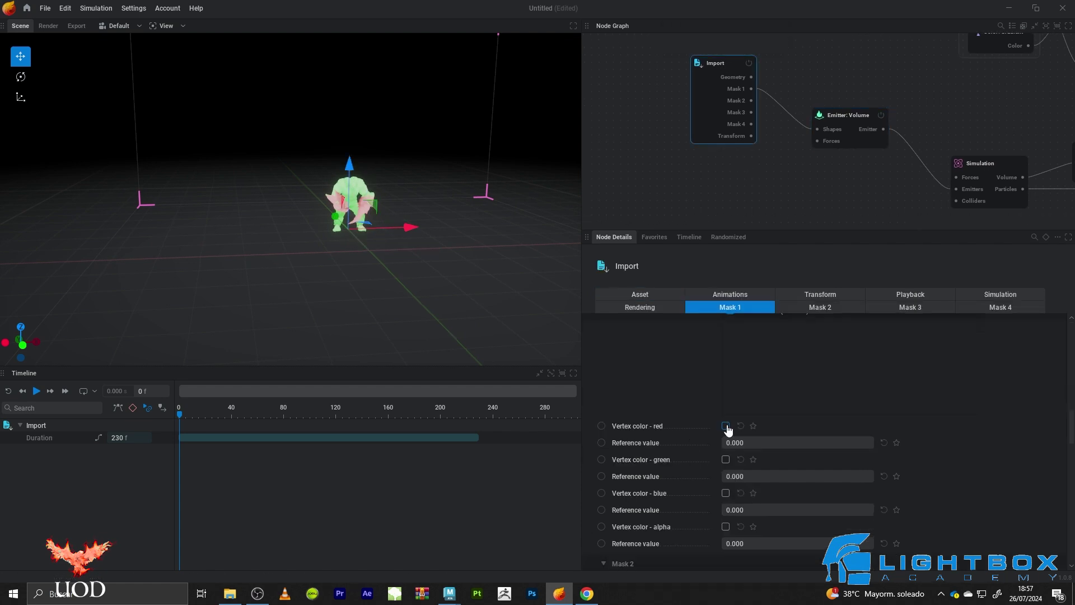
left_click(726, 459)
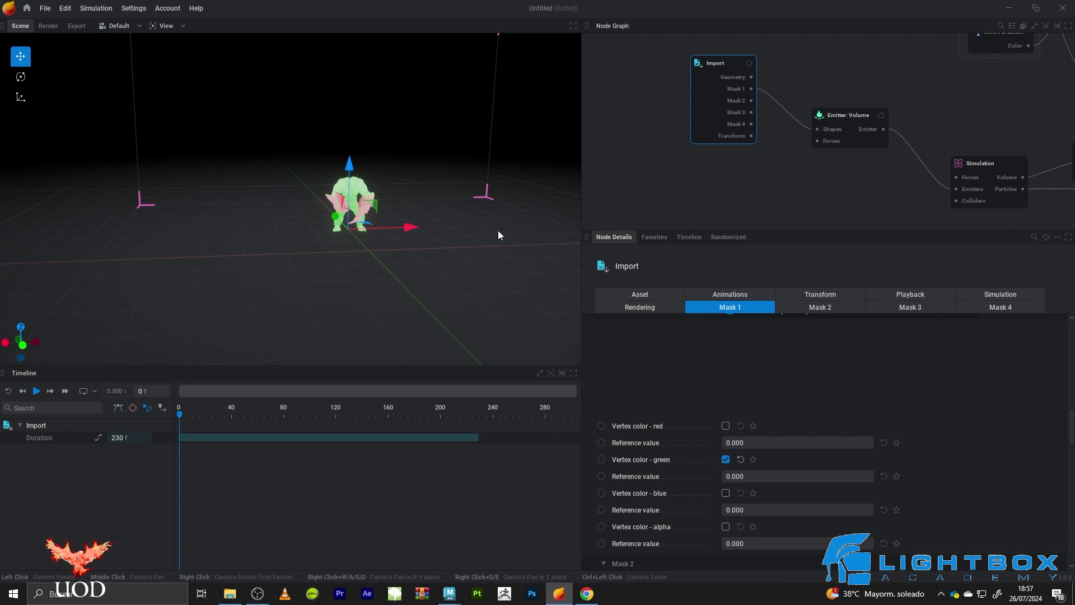
key("space")
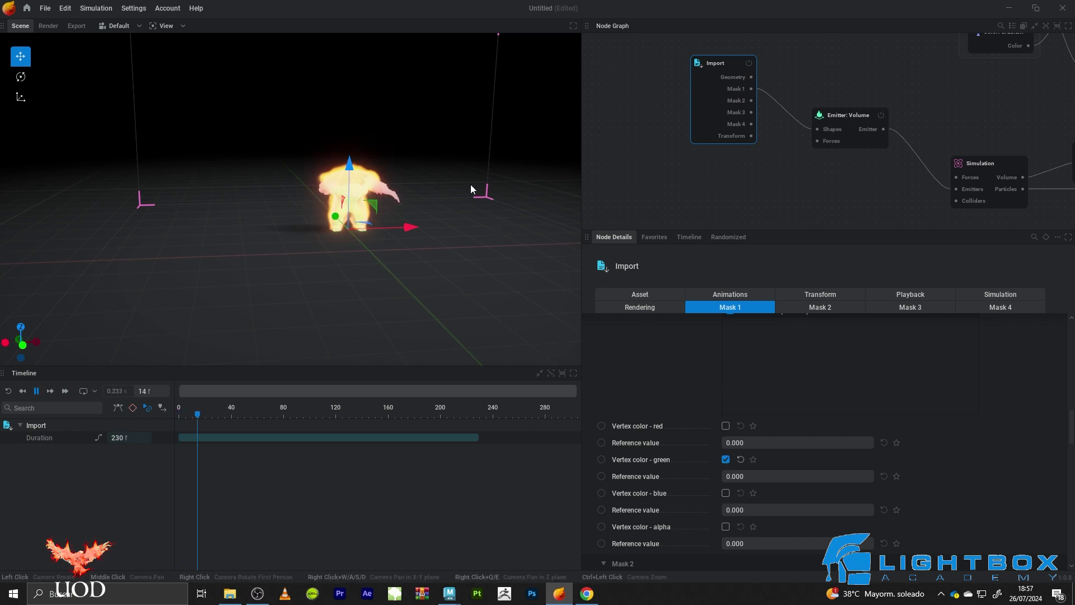
left_click_drag(470, 183, 470, 168)
mouse_move(392, 224)
left_mouse_down()
mouse_move(392, 190)
mouse_move(391, 236)
left_mouse_up()
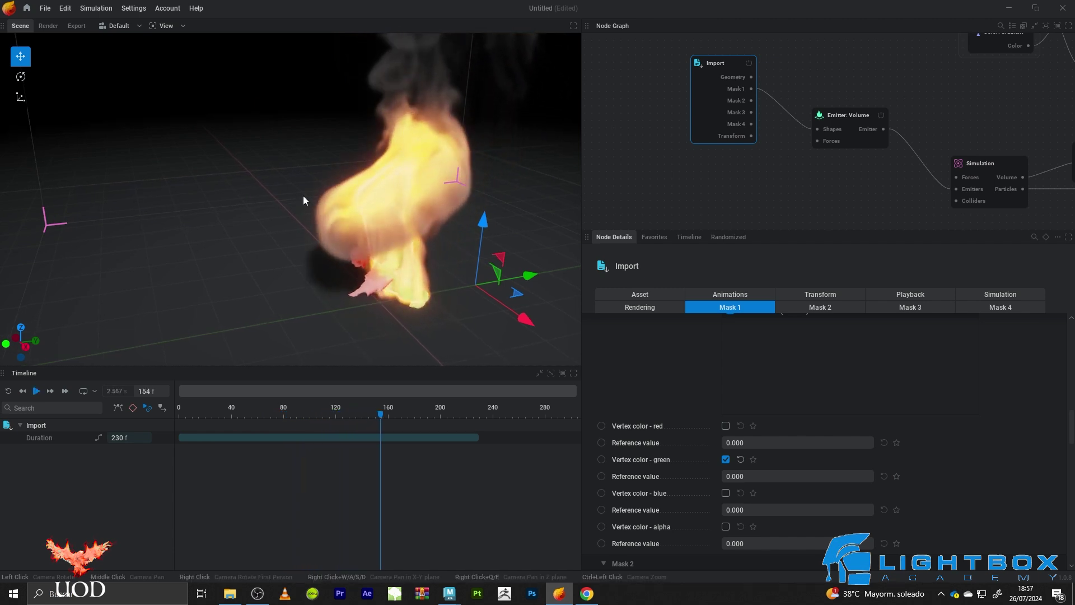
key("r")
key("space")
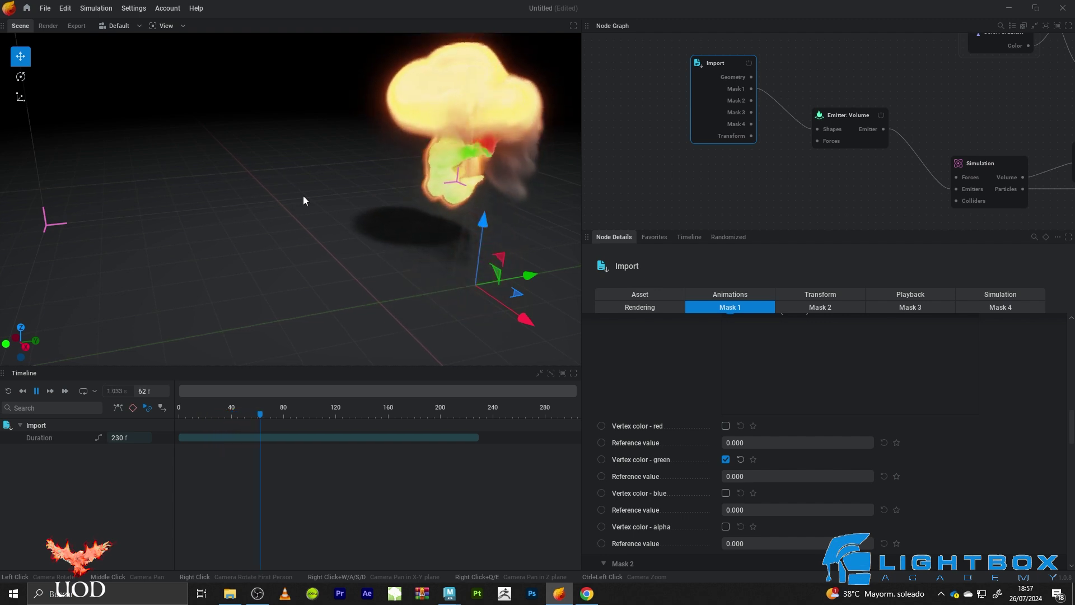
key("space")
left_click_drag(303, 200, 330, 238)
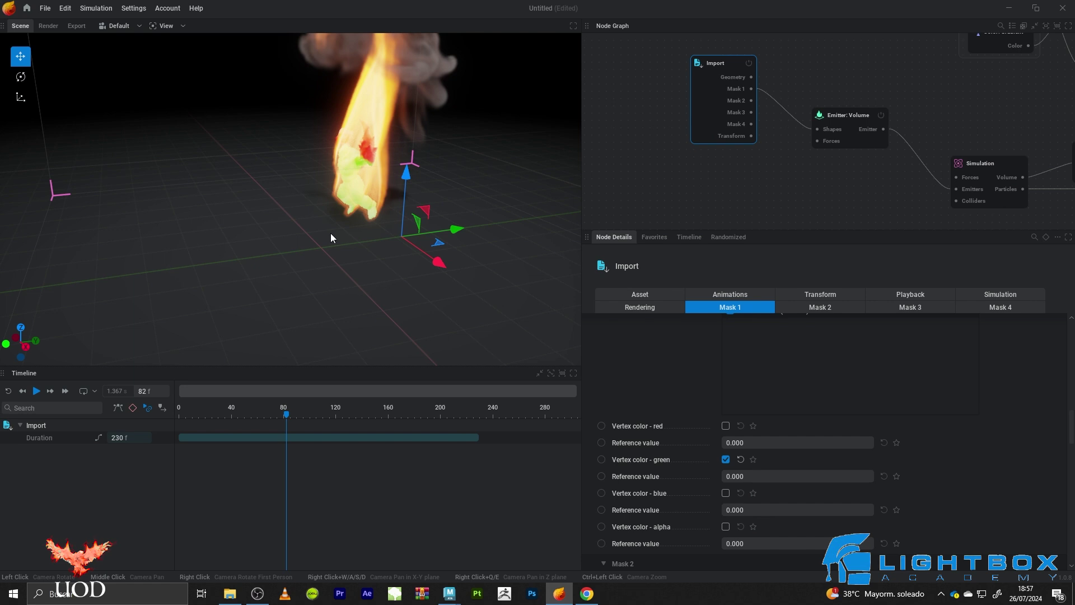
left_click_drag(336, 272, 291, 223)
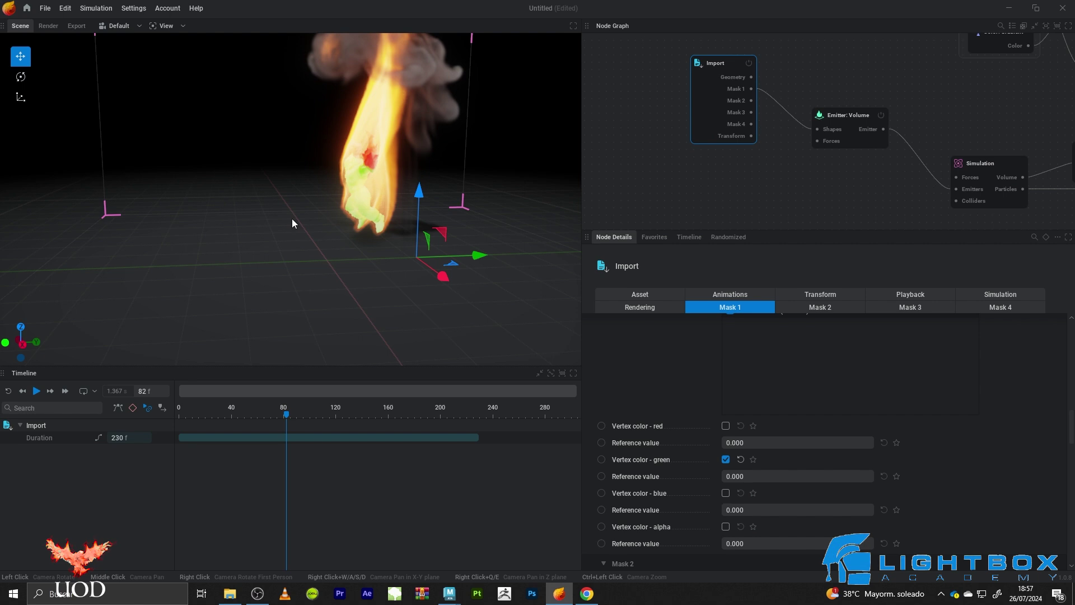